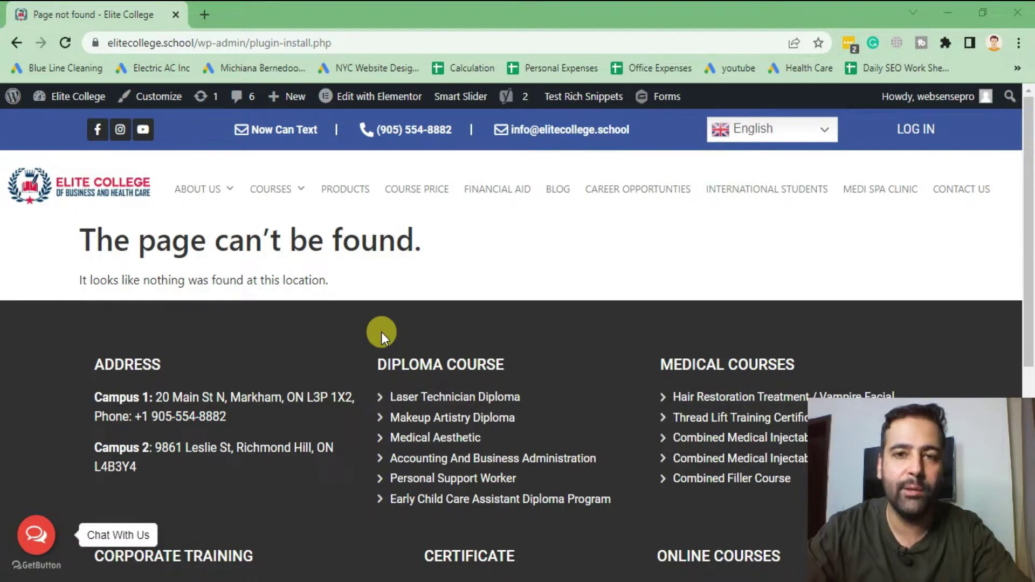
Highlight the 'page can't be found' heading and the plugin-install.php address to note the error
left_click_drag(95, 240, 446, 246)
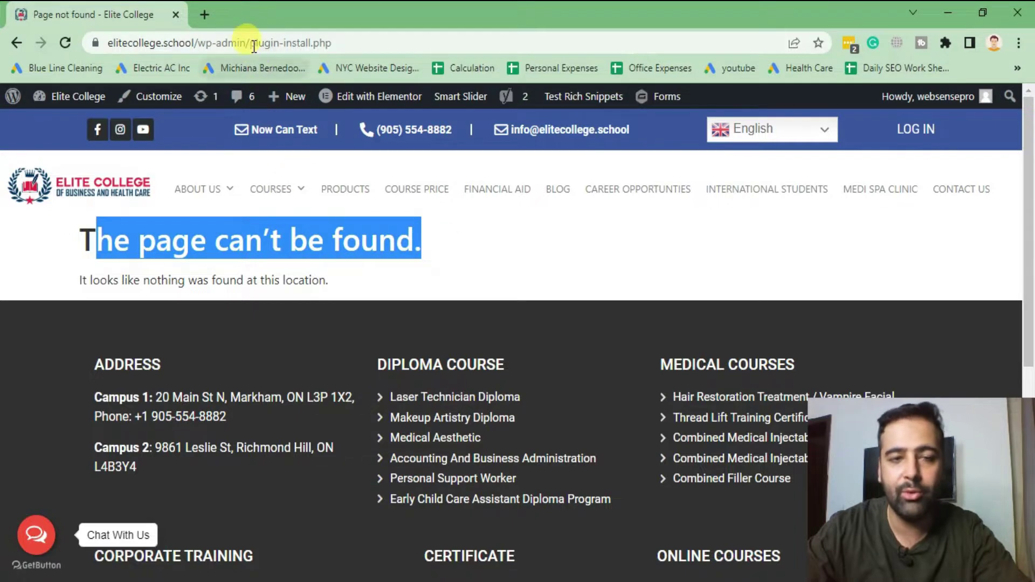
left_click_drag(247, 43, 377, 42)
left_click(474, 249)
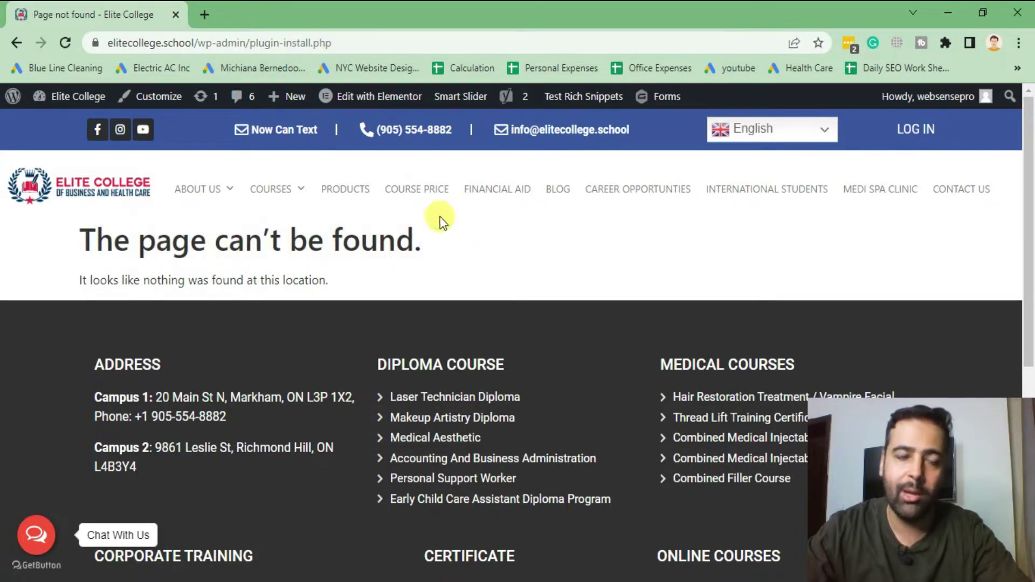
mouse_move(73, 96)
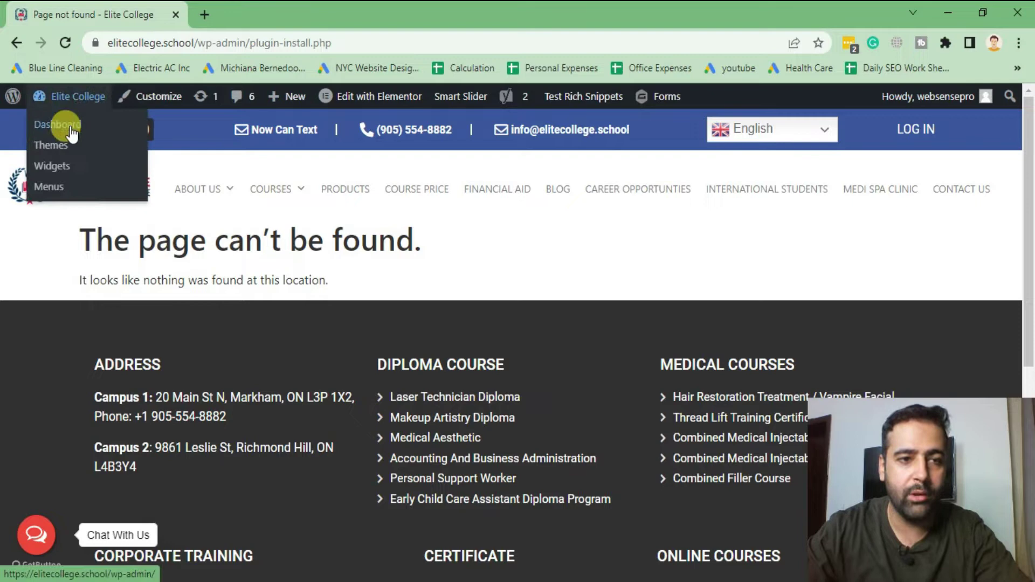
Open the Dashboard link from the admin bar flyout in a new browser tab
right_click(71, 129)
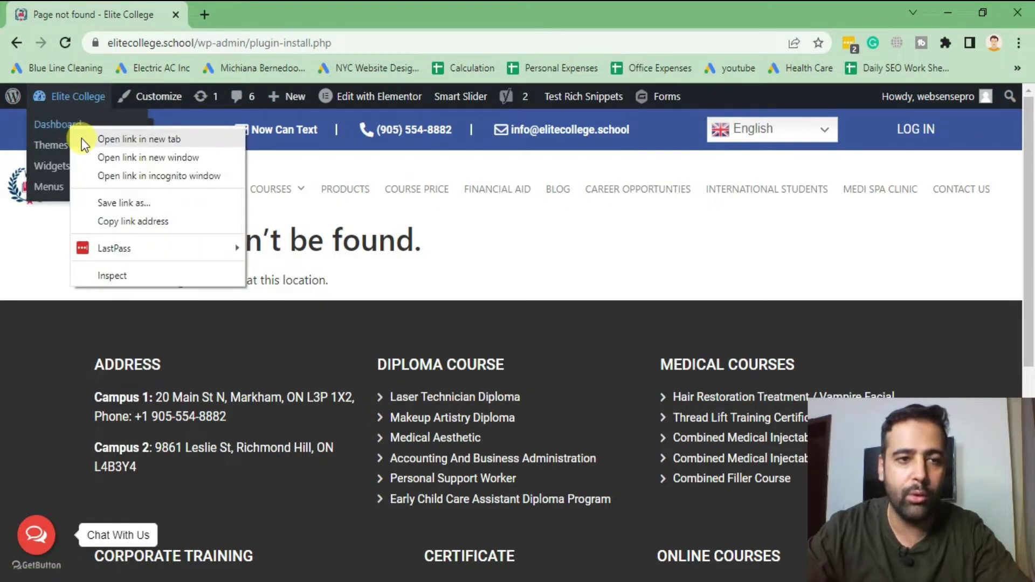
left_click(97, 141)
left_click(235, 14)
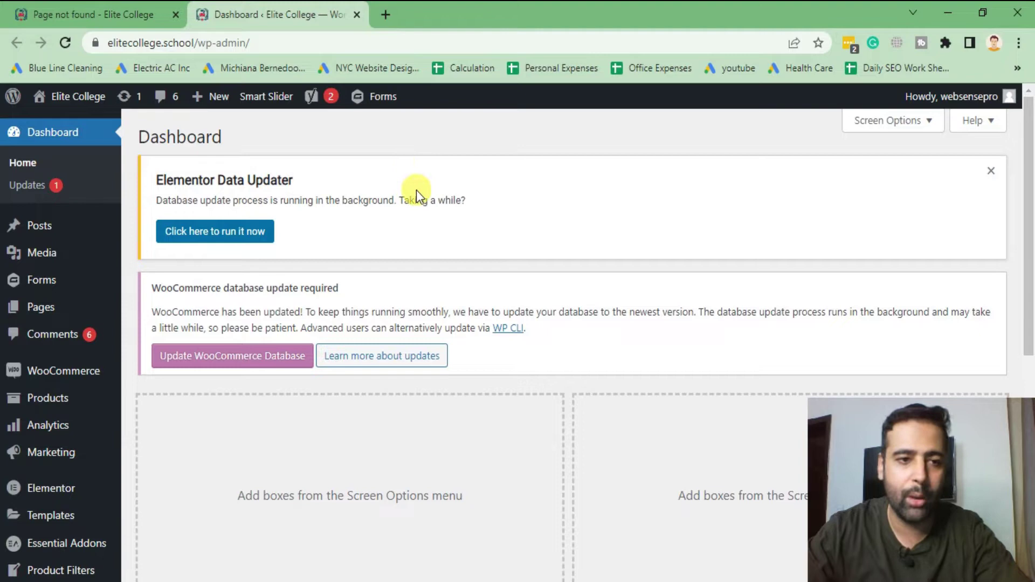
scroll(416, 190, "down", 4)
scroll(429, 227, "down", 1)
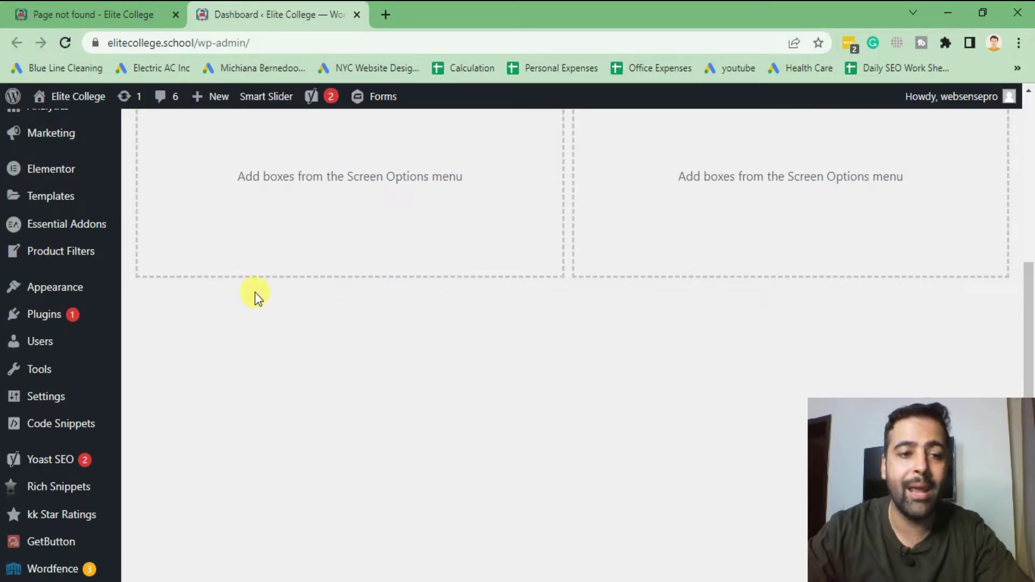
mouse_move(43, 313)
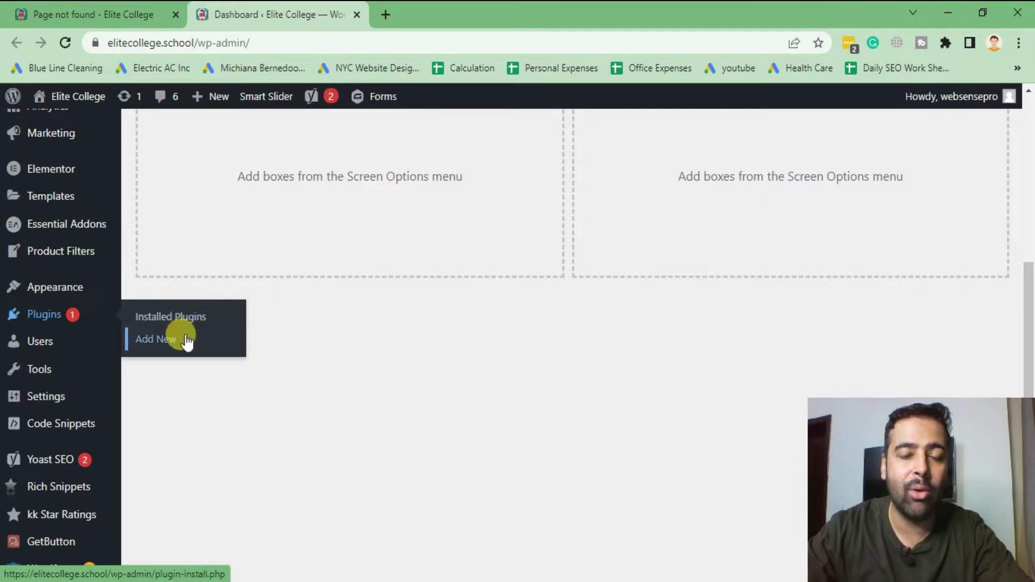
Go to Plugins > Add New from the dashboard sidebar
left_click(186, 339)
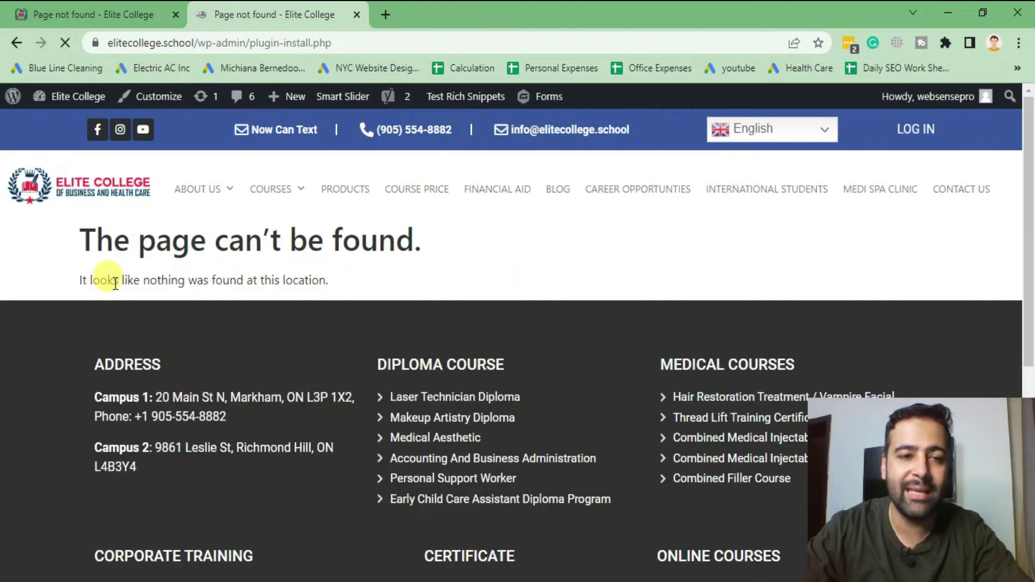
Highlight the 'The page can't be found' heading and message on plugin-install.php, then deselect
left_click_drag(248, 246, 413, 243)
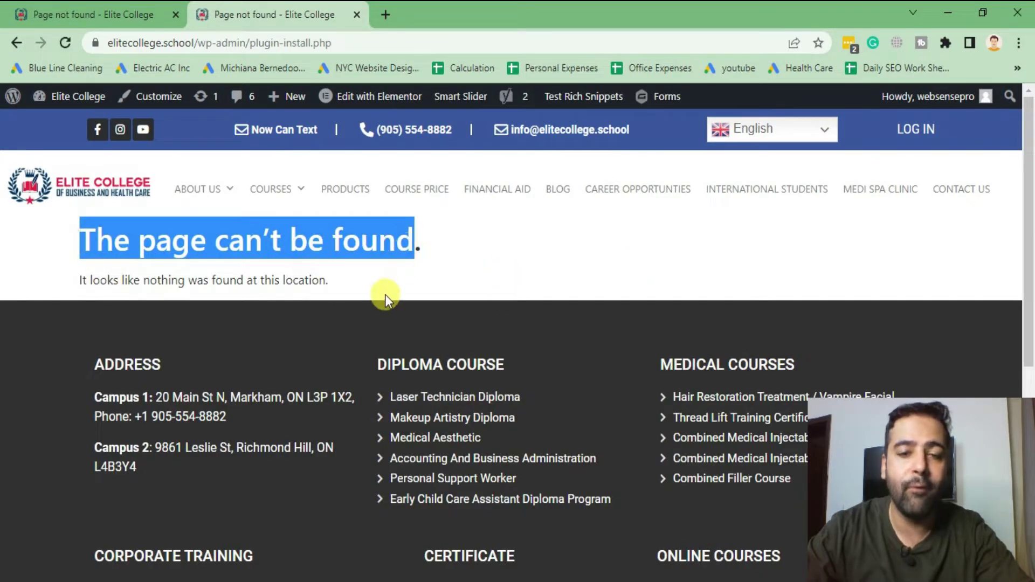
left_click_drag(385, 294, 81, 239)
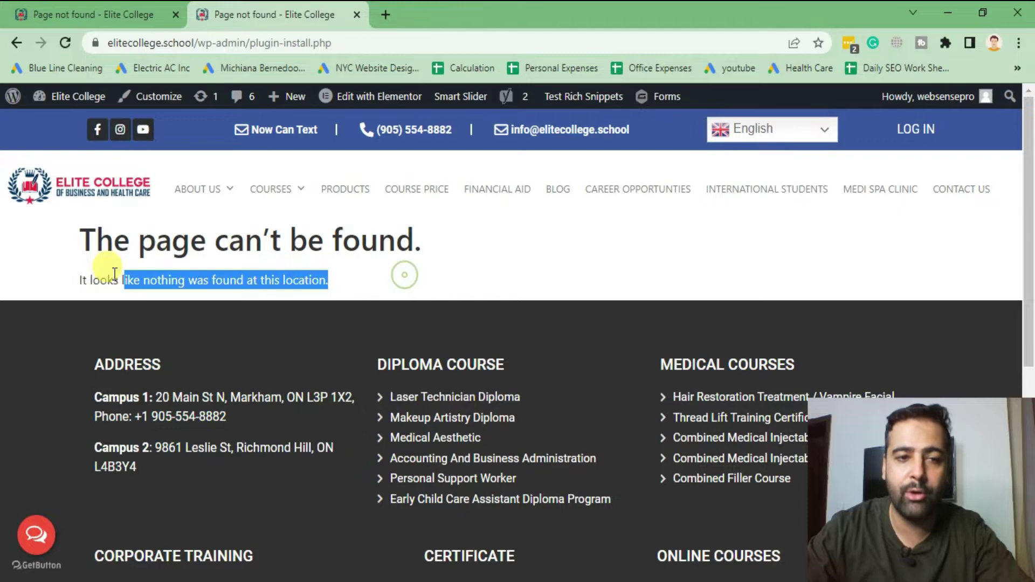
left_click(341, 290)
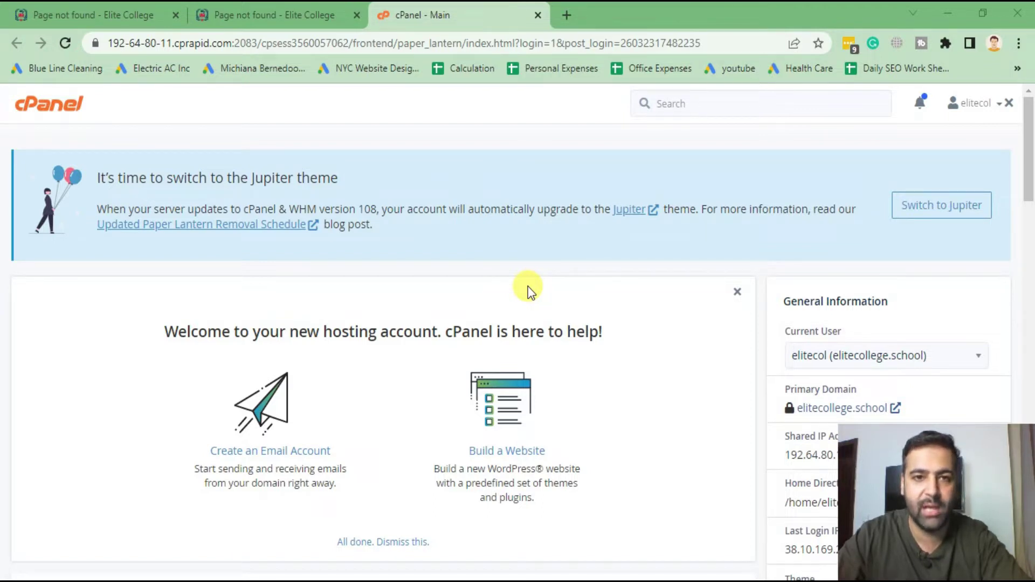
scroll(608, 166, "down", 2)
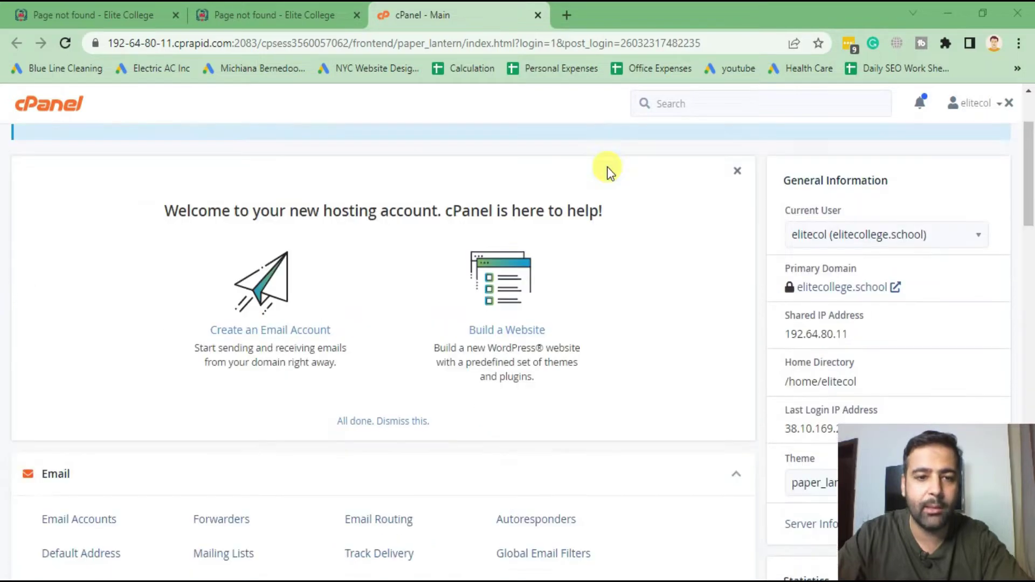
scroll(611, 172, "down", 3)
scroll(635, 217, "down", 2)
scroll(635, 218, "down", 1)
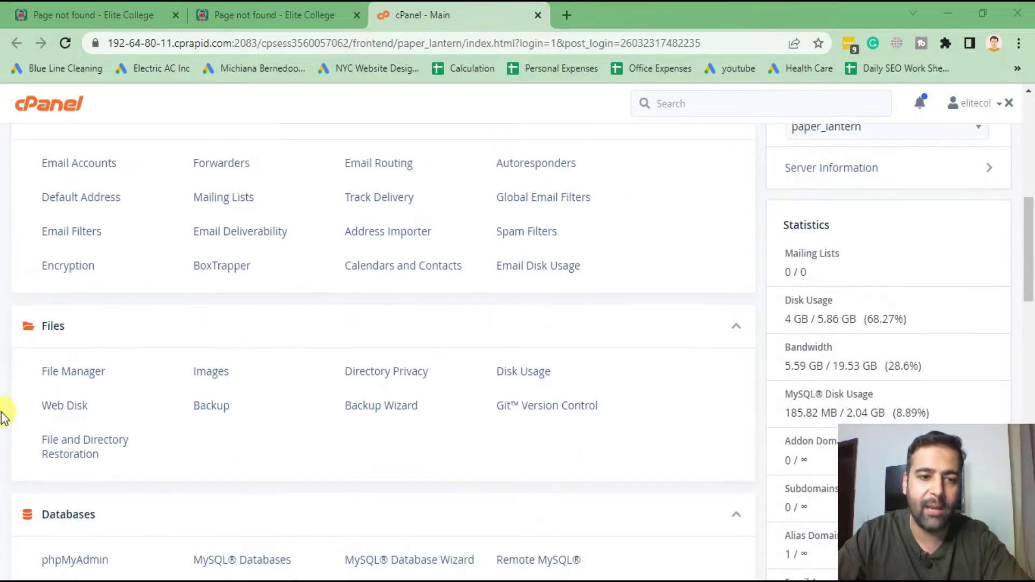
Launch File Manager from cPanel and enter the public_html folder
left_click(64, 375)
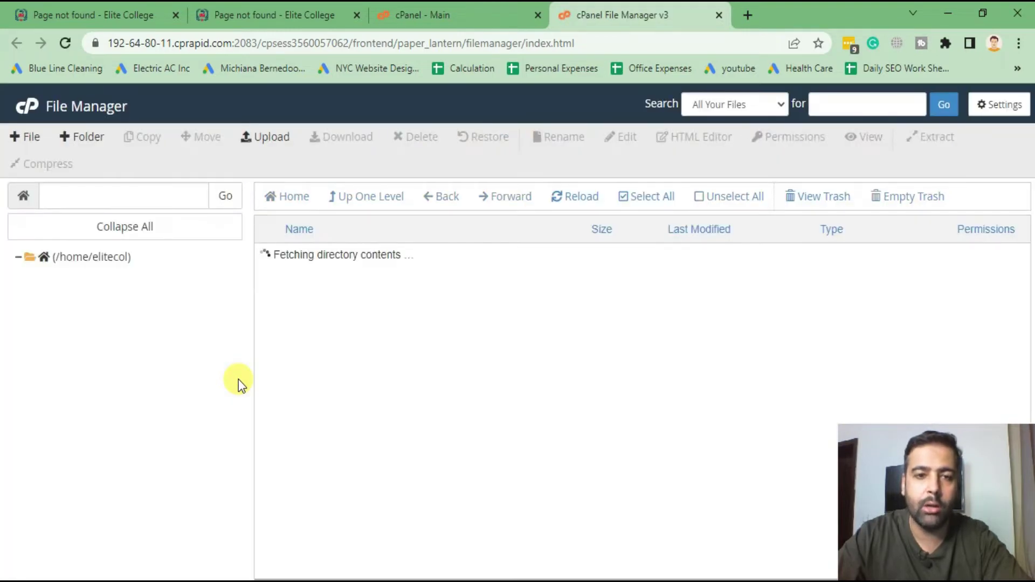
scroll(499, 327, "down", 5)
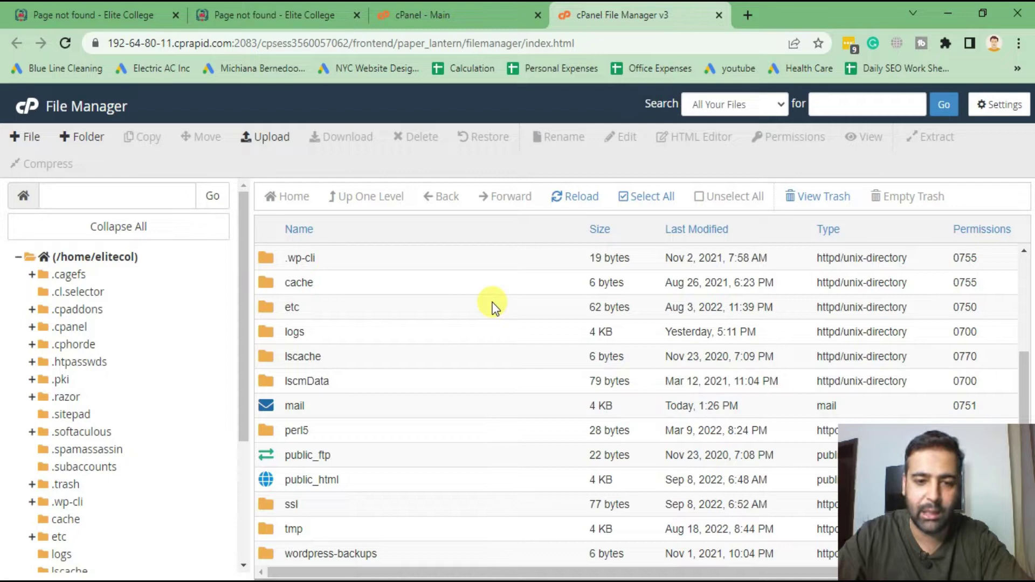
scroll(493, 306, "down", 3)
scroll(493, 306, "down", 5)
scroll(468, 310, "up", 8)
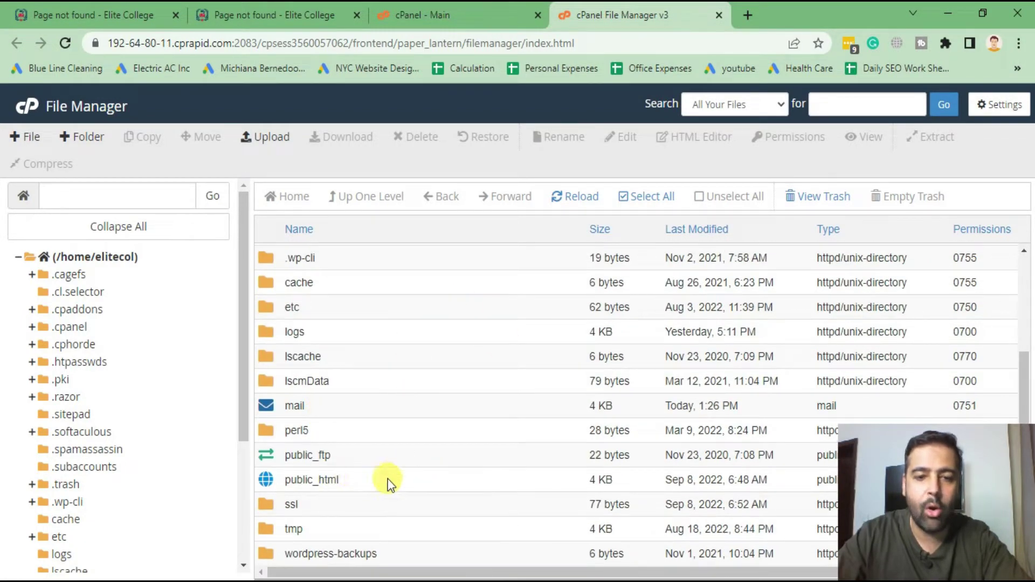
double_click(312, 480)
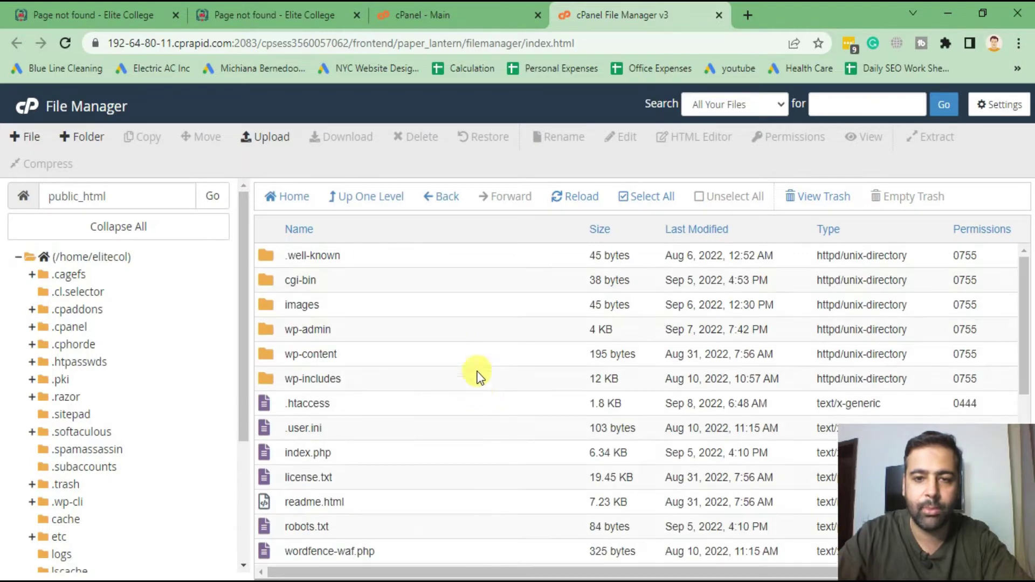
scroll(482, 352, "down", 3)
scroll(482, 352, "down", 3)
scroll(482, 353, "up", 1)
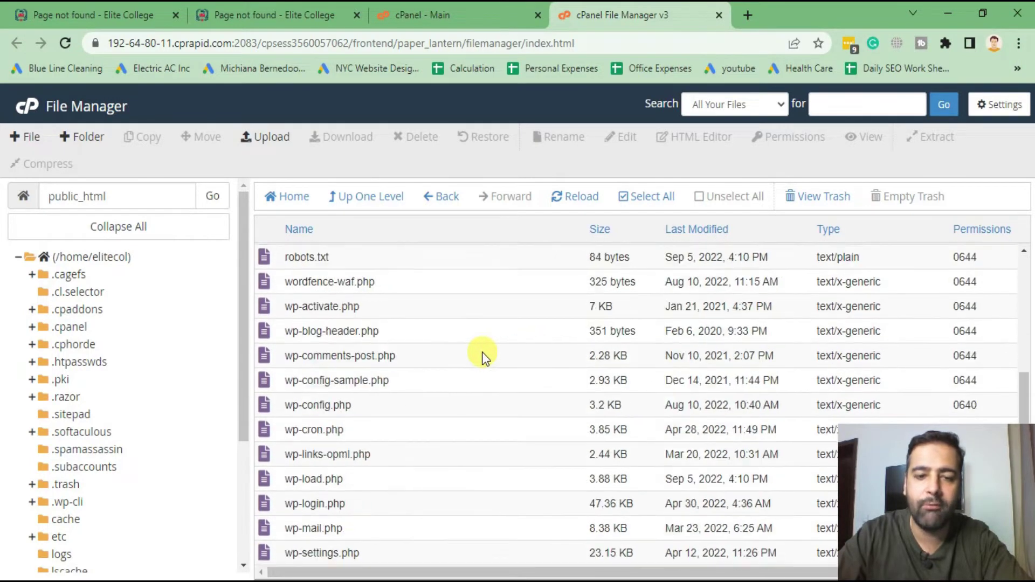
scroll(482, 352, "up", 4)
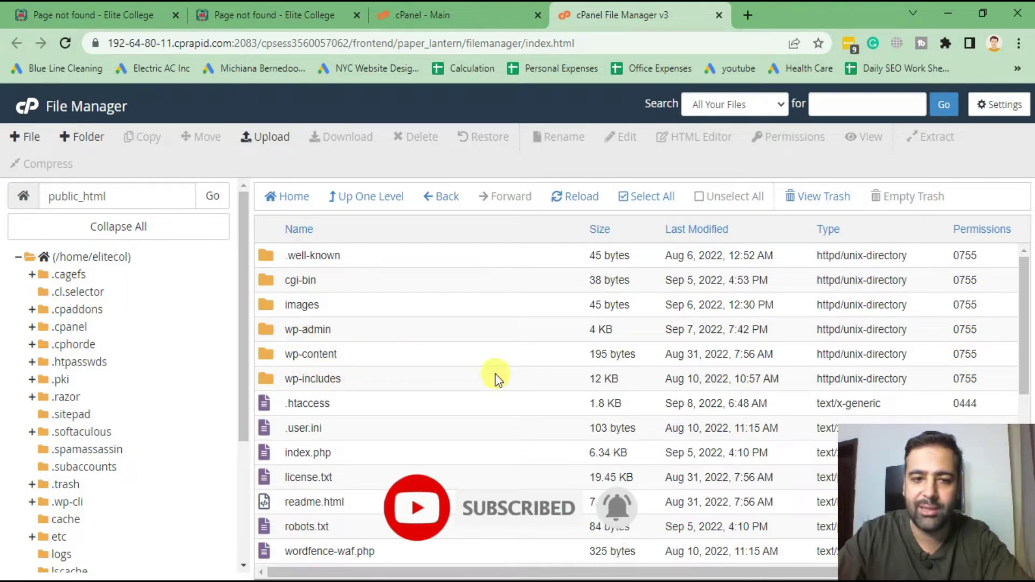
double_click(359, 329)
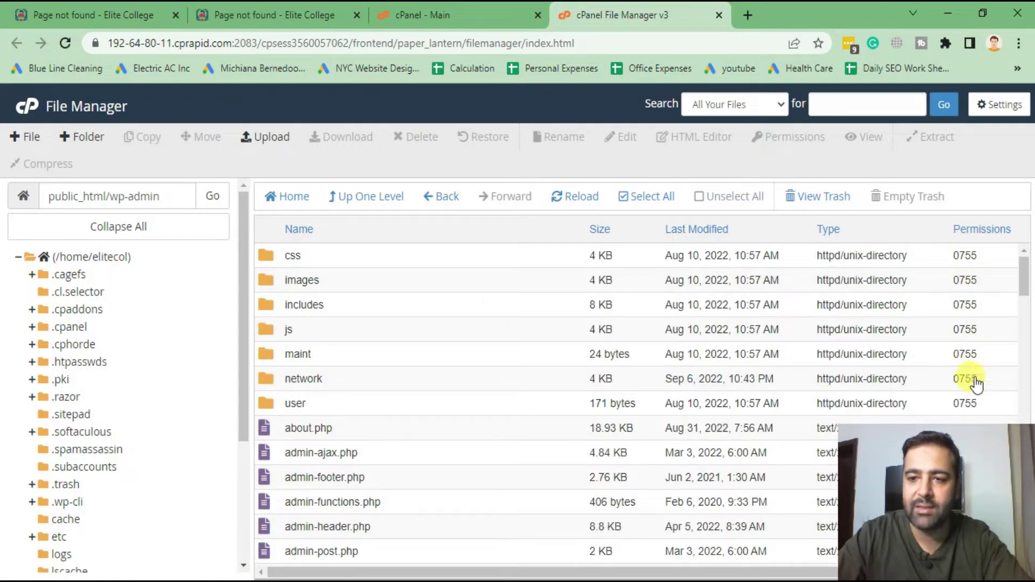
scroll(502, 364, "down", 2)
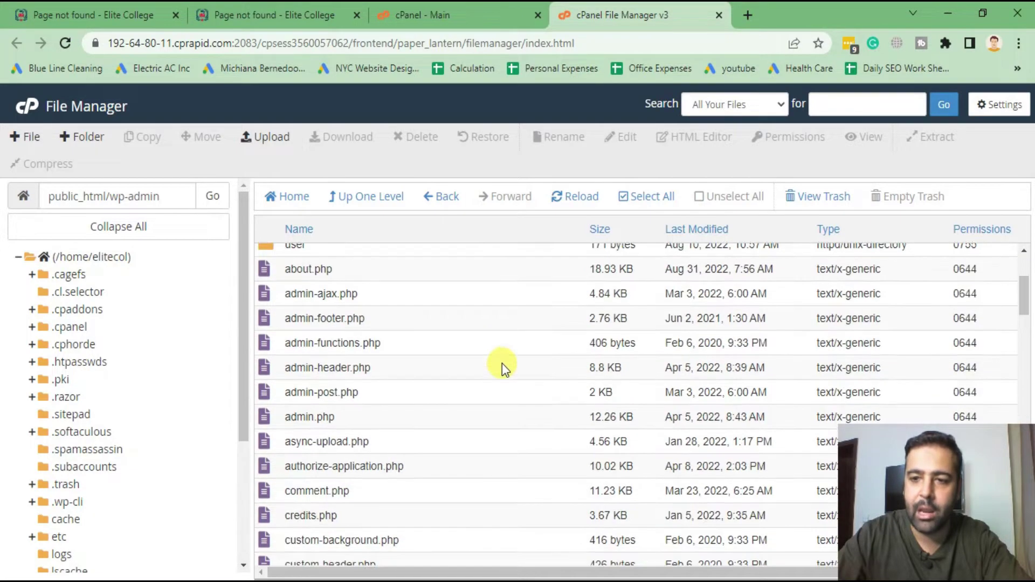
scroll(560, 333, "down", 3)
scroll(560, 333, "down", 3)
scroll(559, 332, "down", 2)
scroll(560, 332, "down", 3)
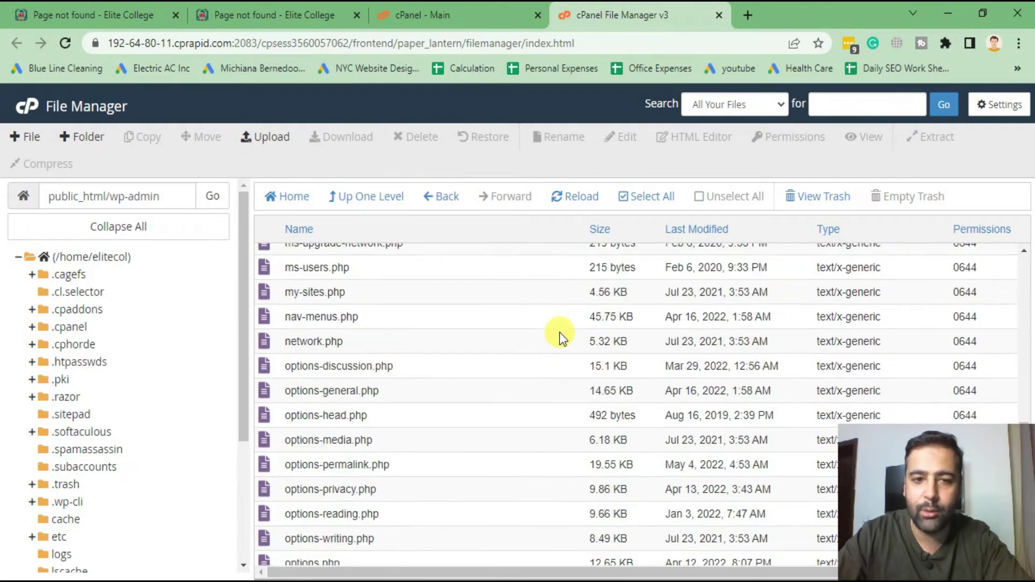
scroll(559, 333, "down", 3)
scroll(559, 407, "up", 8)
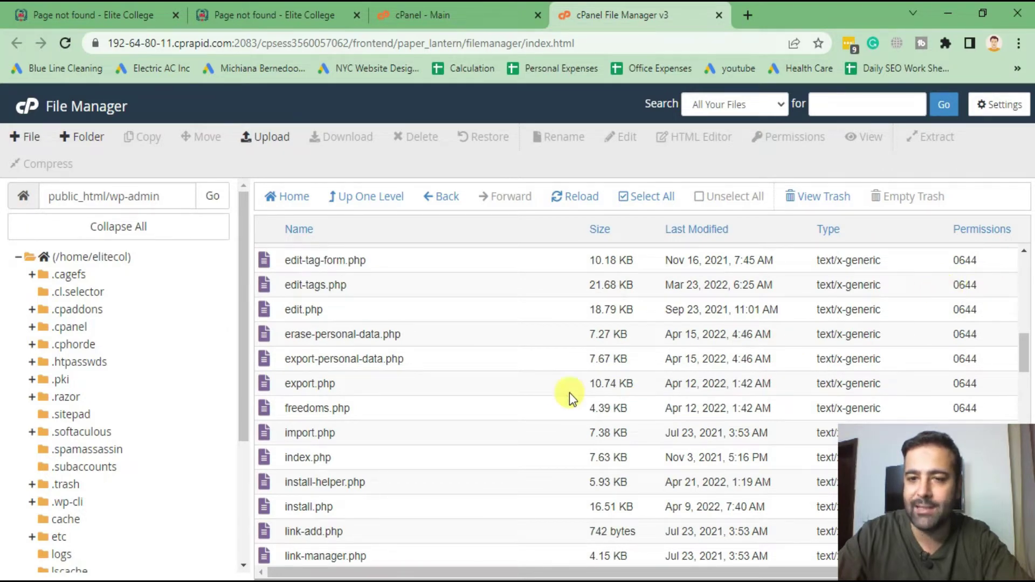
scroll(548, 401, "up", 8)
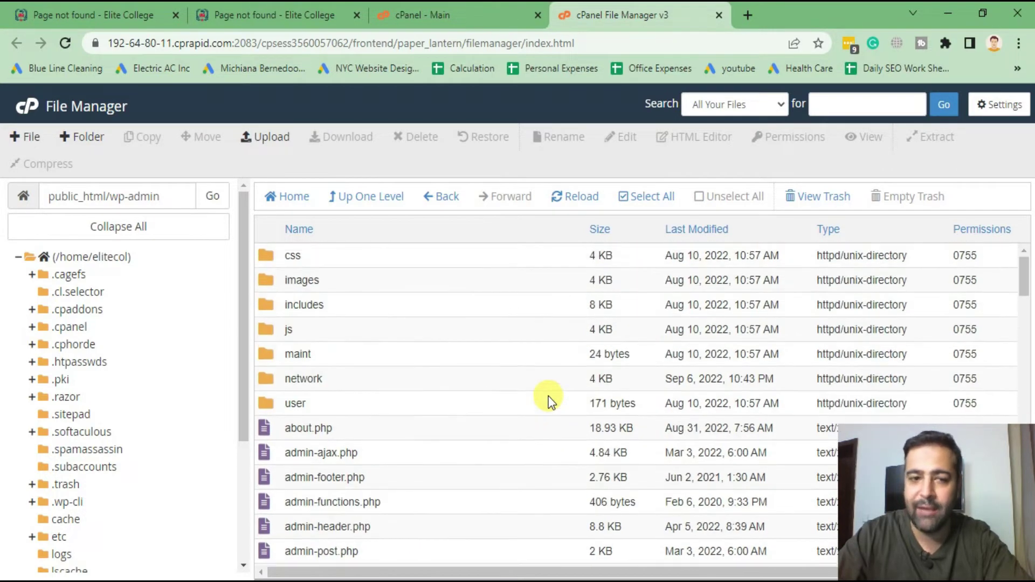
scroll(548, 400, "down", 8)
scroll(502, 379, "down", 1)
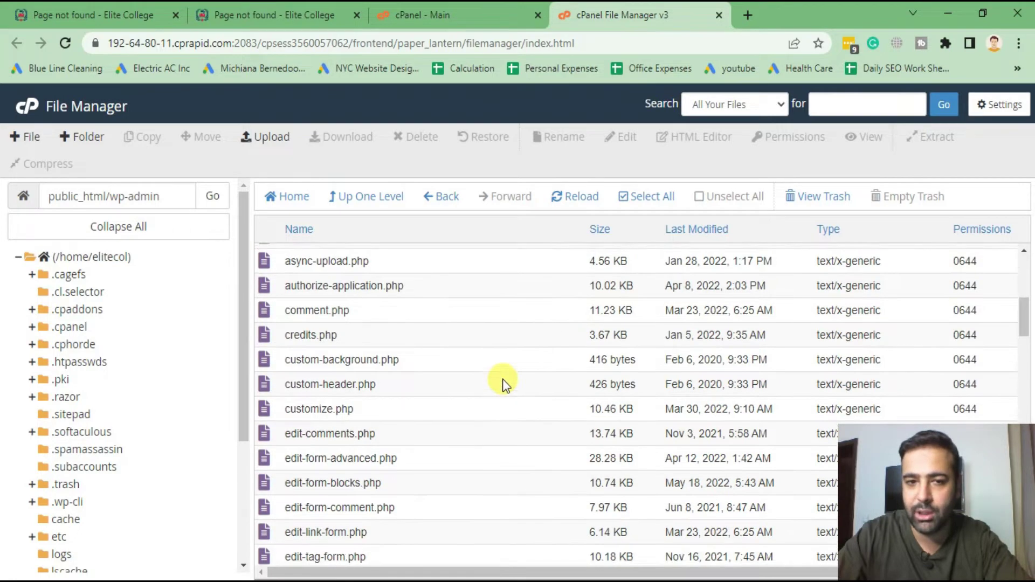
scroll(502, 380, "up", 8)
scroll(675, 288, "down", 7)
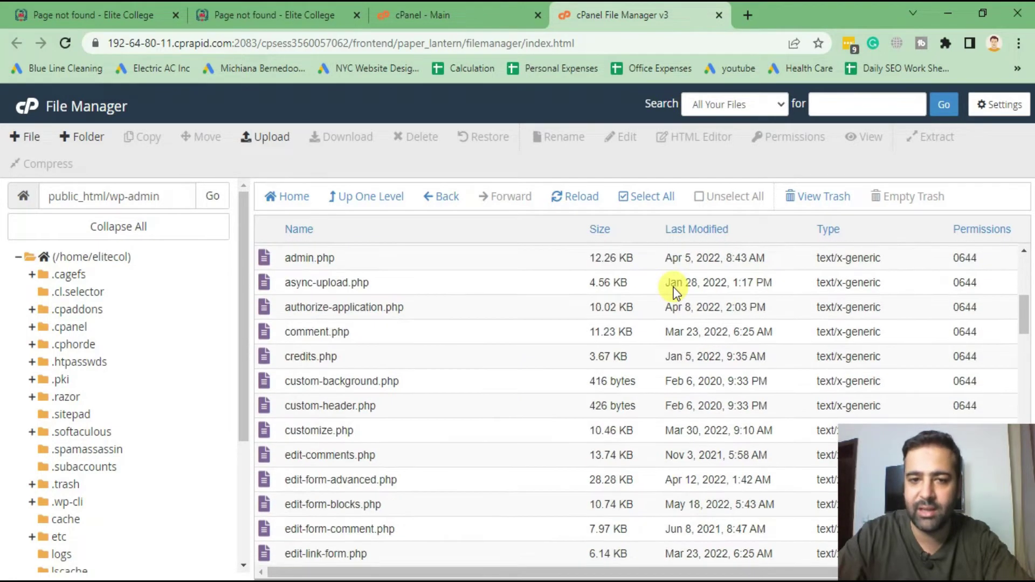
left_click(399, 336)
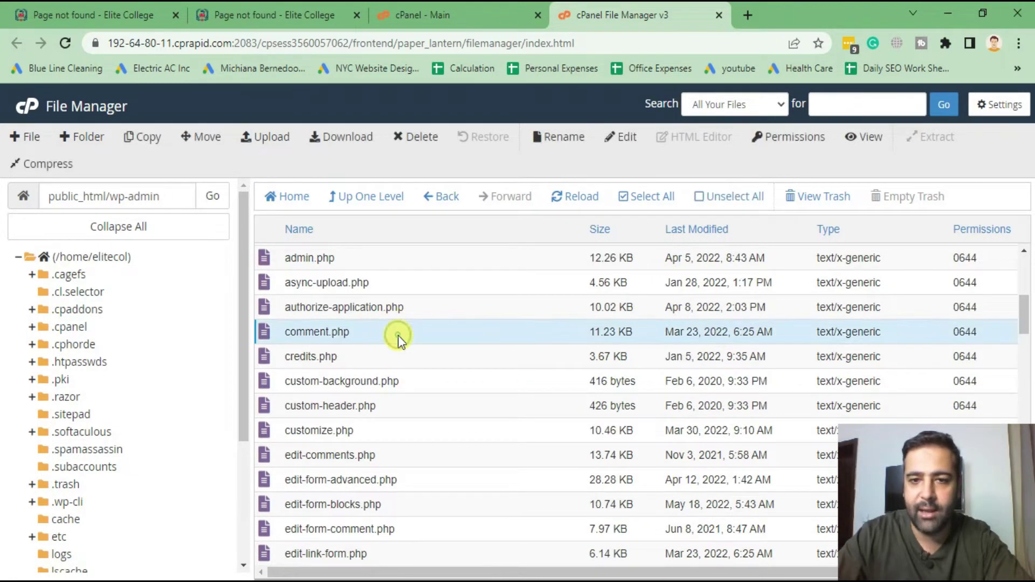
left_click(788, 137)
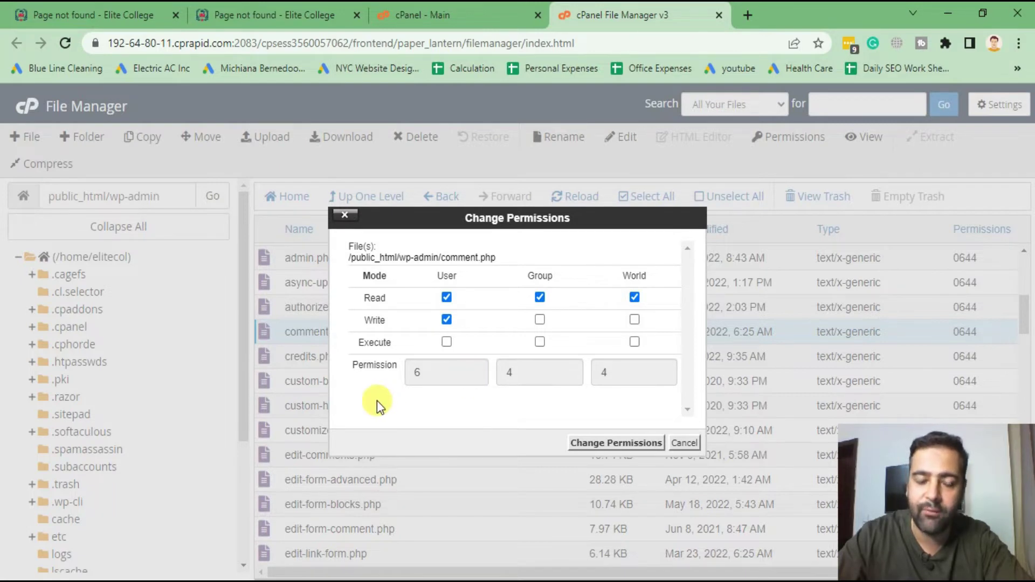
left_click(686, 443)
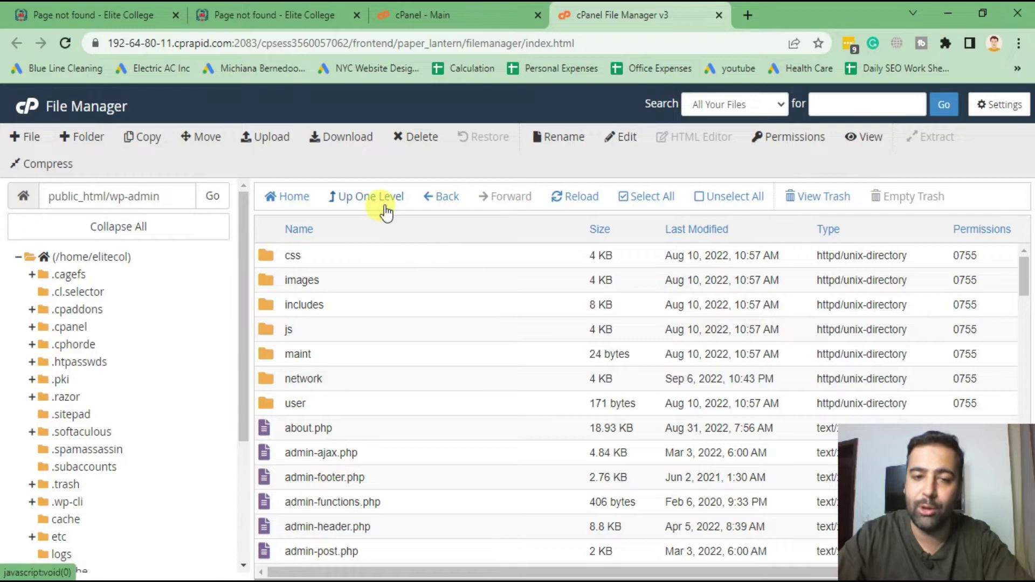
Go up one level from wp-admin to public_html to review file permissions
left_click(371, 197)
scroll(543, 296, "down", 2)
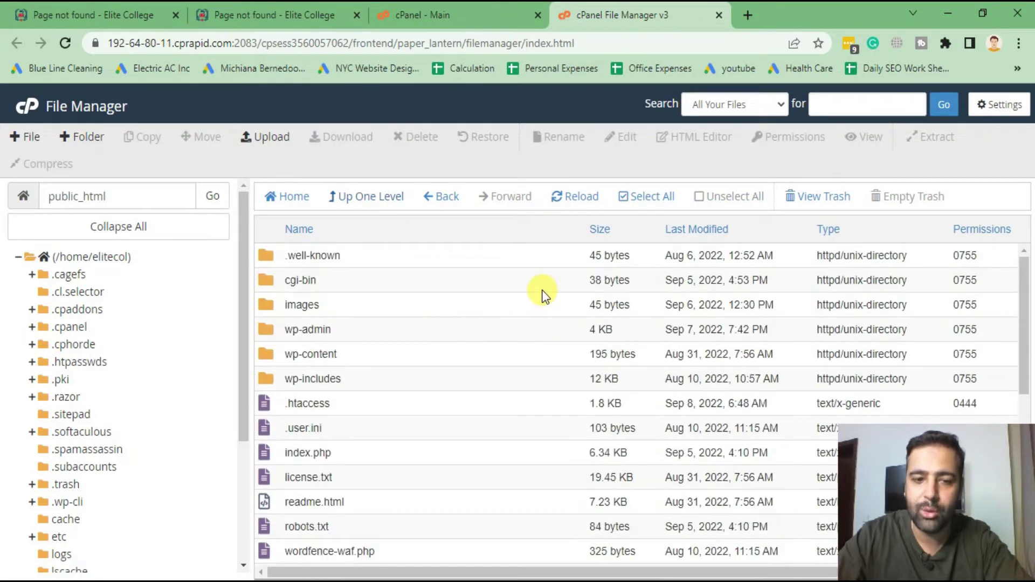
scroll(542, 295, "down", 3)
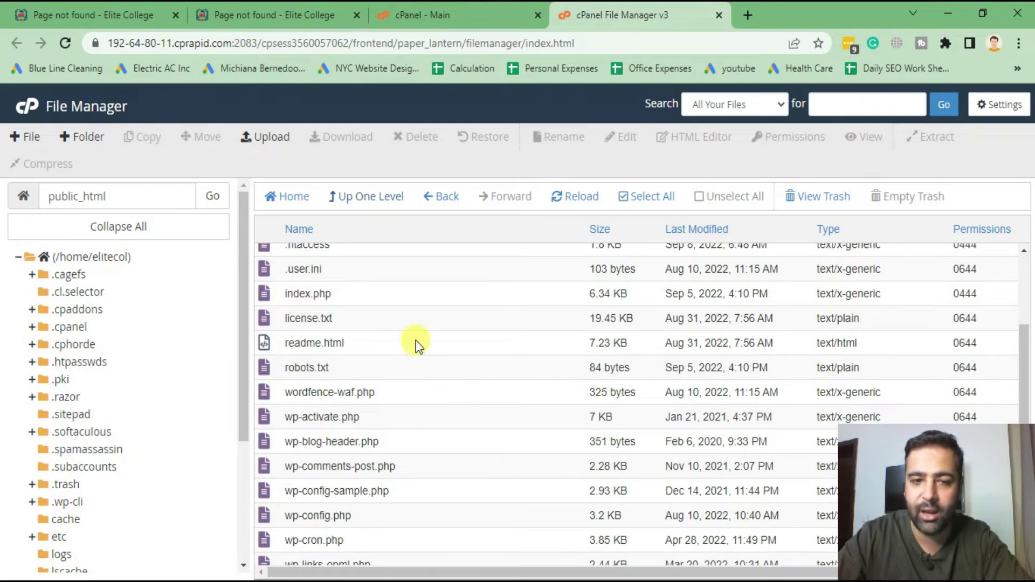
scroll(435, 342, "down", 2)
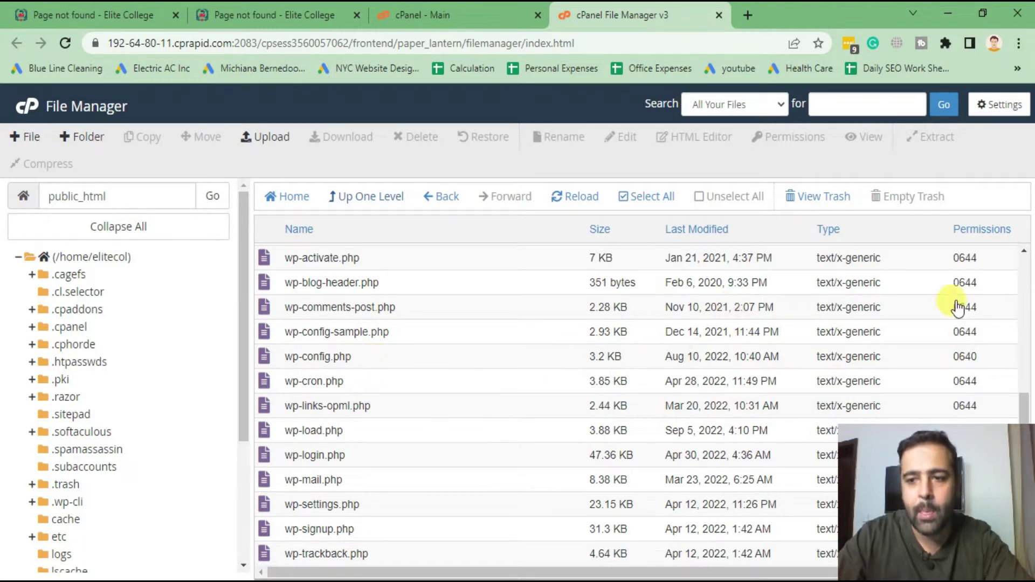
scroll(783, 306, "down", 1)
scroll(672, 377, "up", 5)
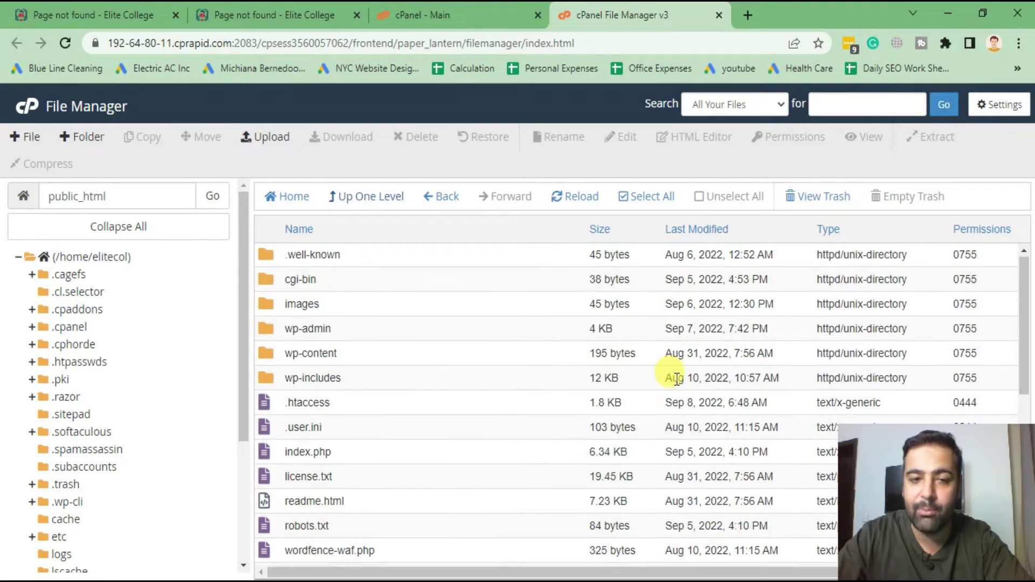
From the WordPress dashboard, load Plugins > Add New again and check the plugin-install address still errors
left_click(267, 15)
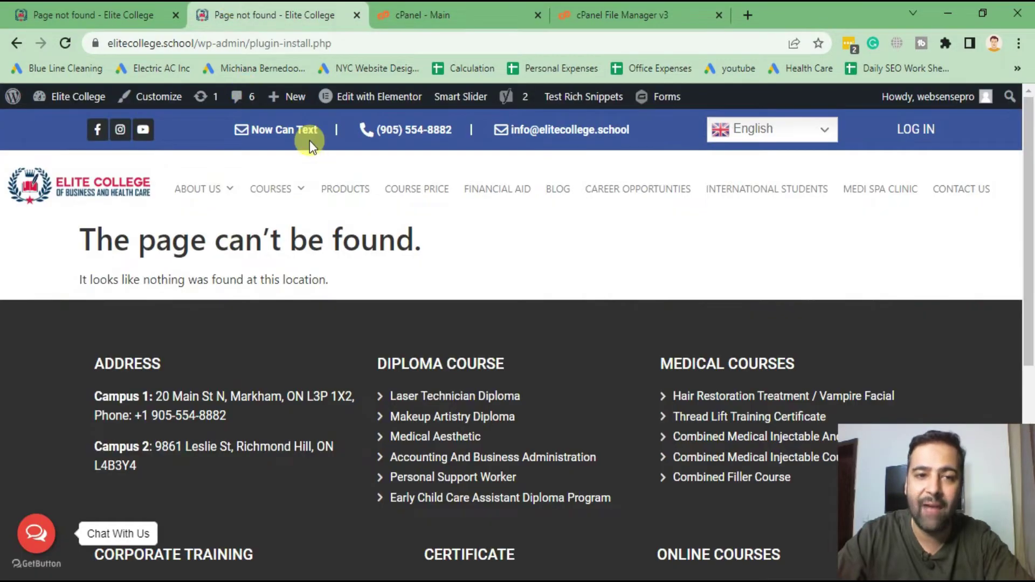
mouse_move(78, 97)
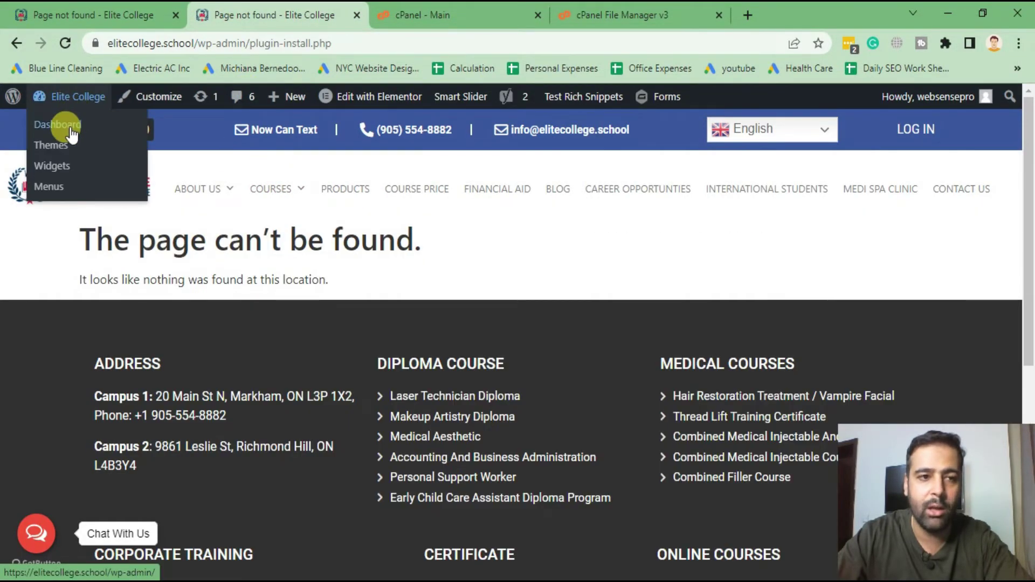
left_click(57, 124)
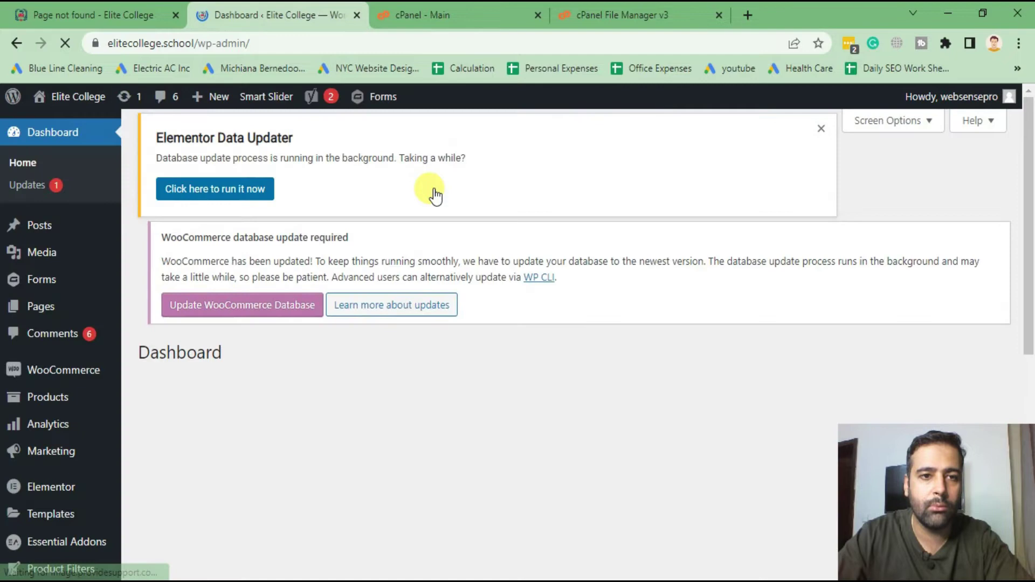
scroll(435, 189, "down", 5)
scroll(434, 189, "down", 3)
mouse_move(45, 314)
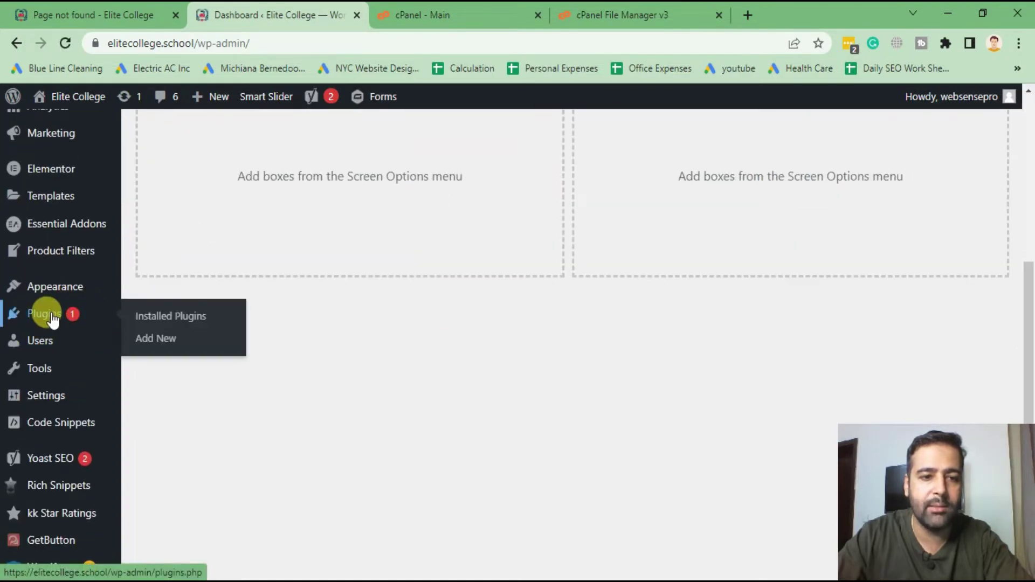
left_click(188, 342)
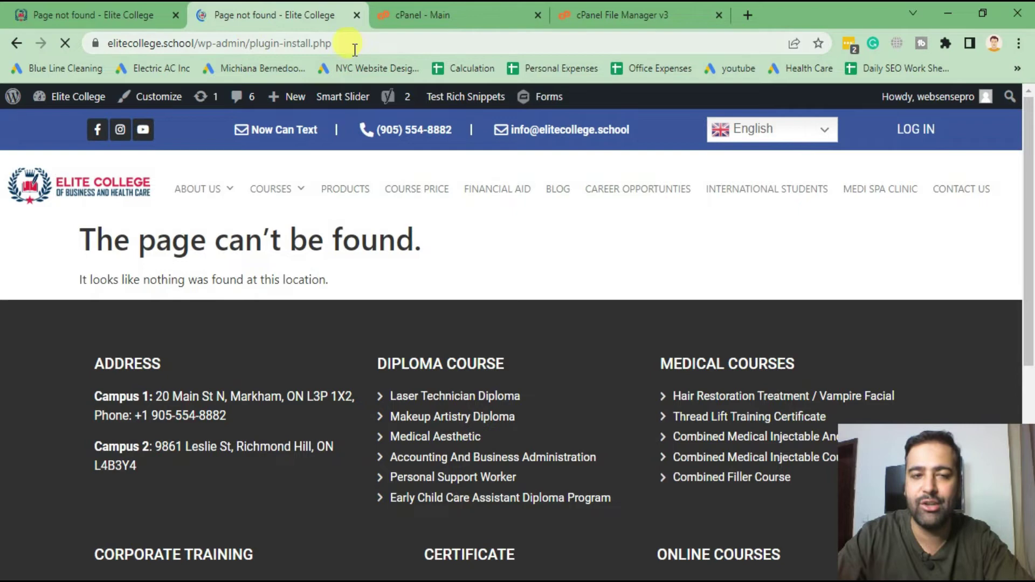
left_click(308, 42)
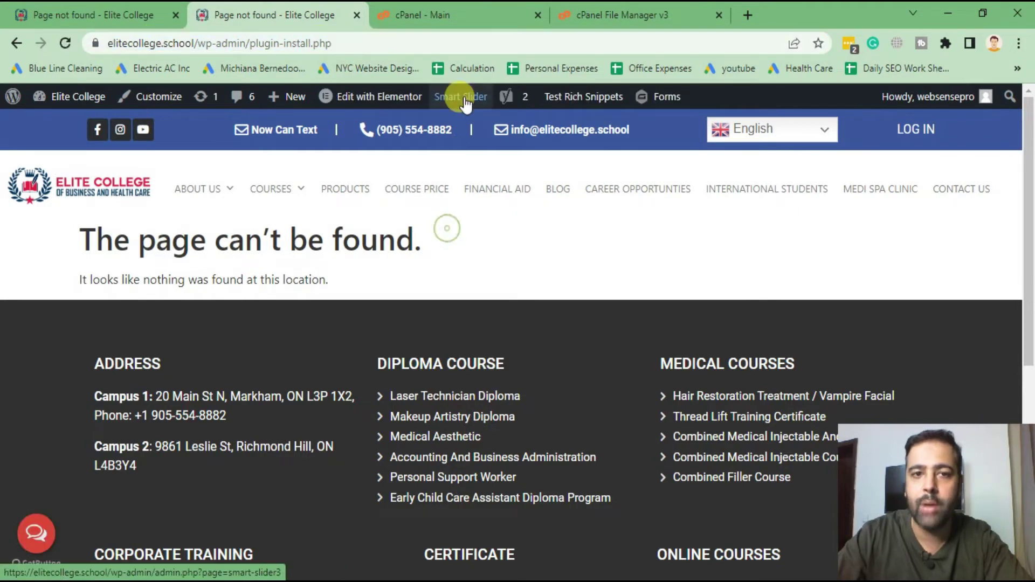
left_click(421, 15)
Return to File Manager and view its preferences, cancelling without changes
left_click(614, 14)
scroll(534, 336, "down", 3)
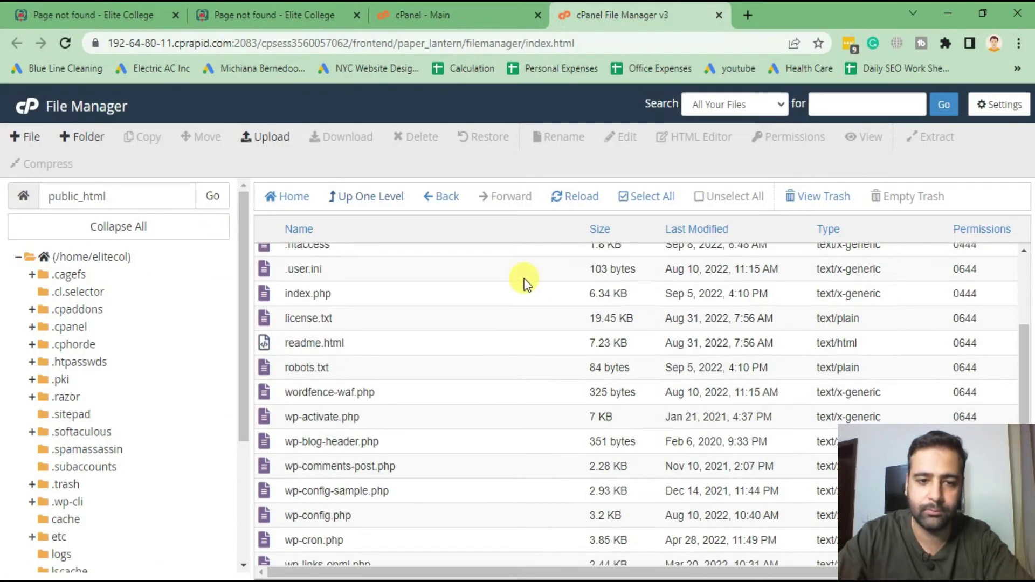
scroll(394, 371, "up", 3)
scroll(394, 371, "up", 3)
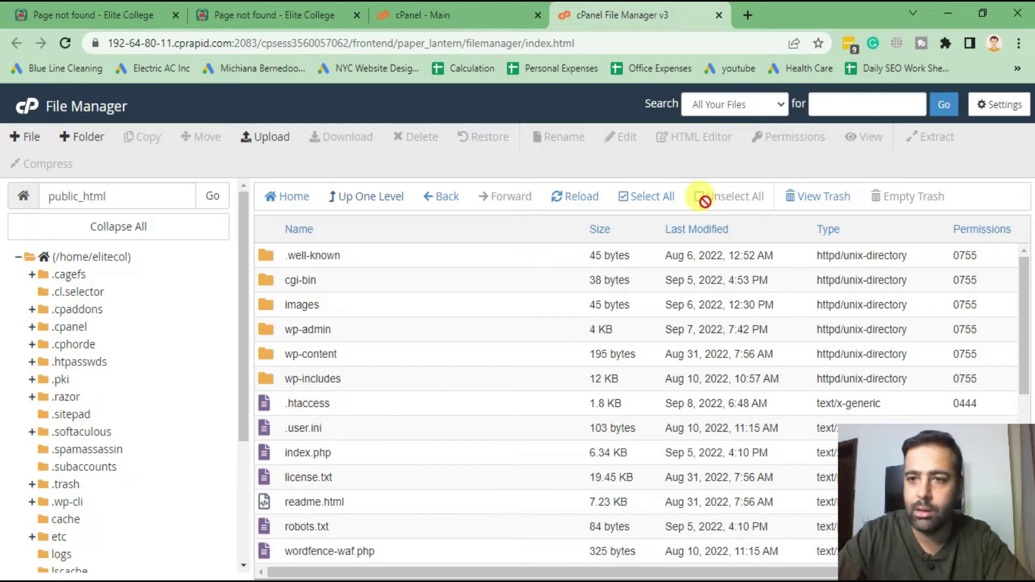
left_click(988, 108)
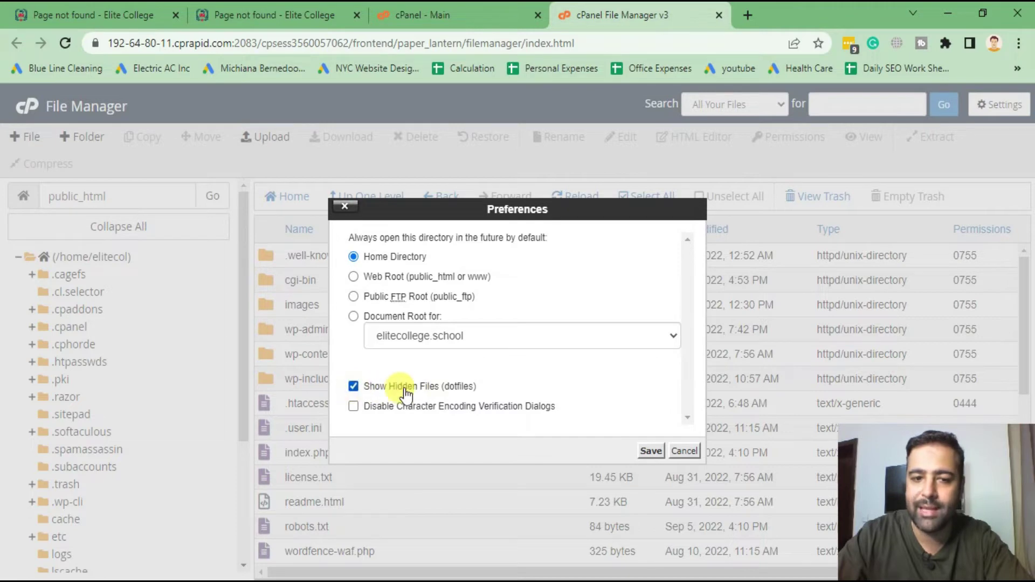
left_click(686, 452)
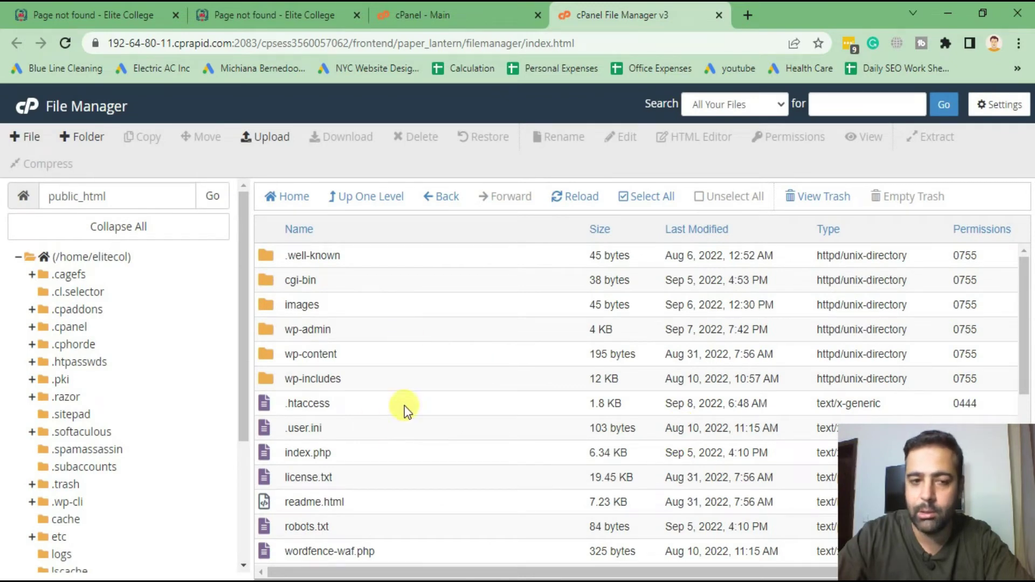
Select .htaccess in public_html and start editing it, confirming the encoding dialog
left_click(369, 404)
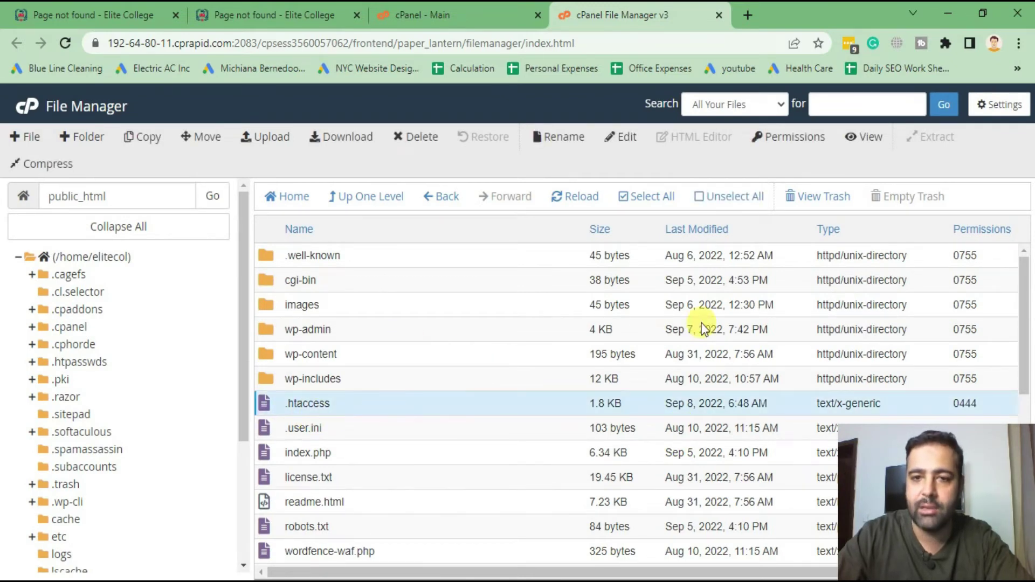
left_click(624, 137)
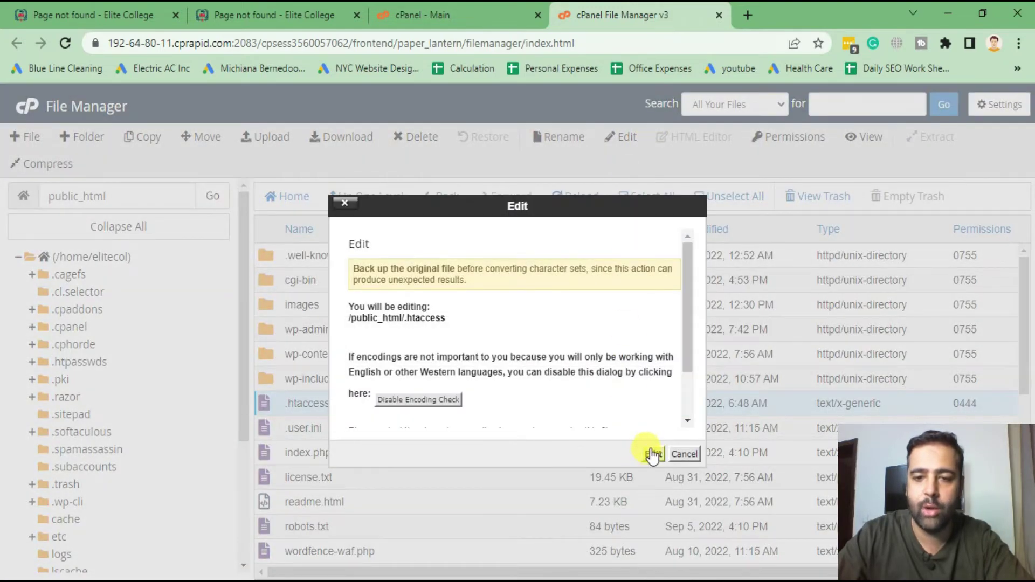
left_click(653, 454)
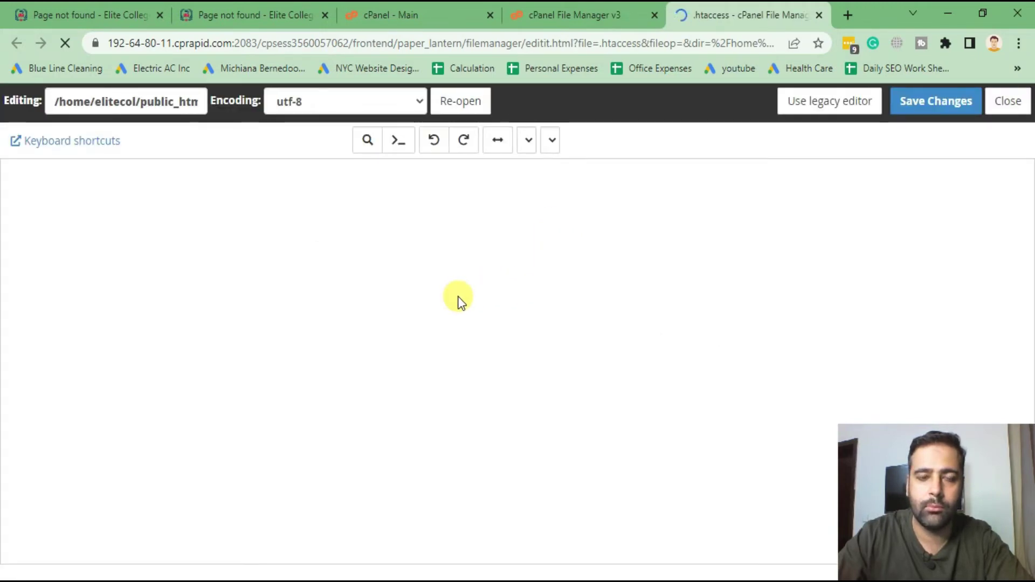
scroll(413, 252, "down", 3)
scroll(413, 253, "up", 3)
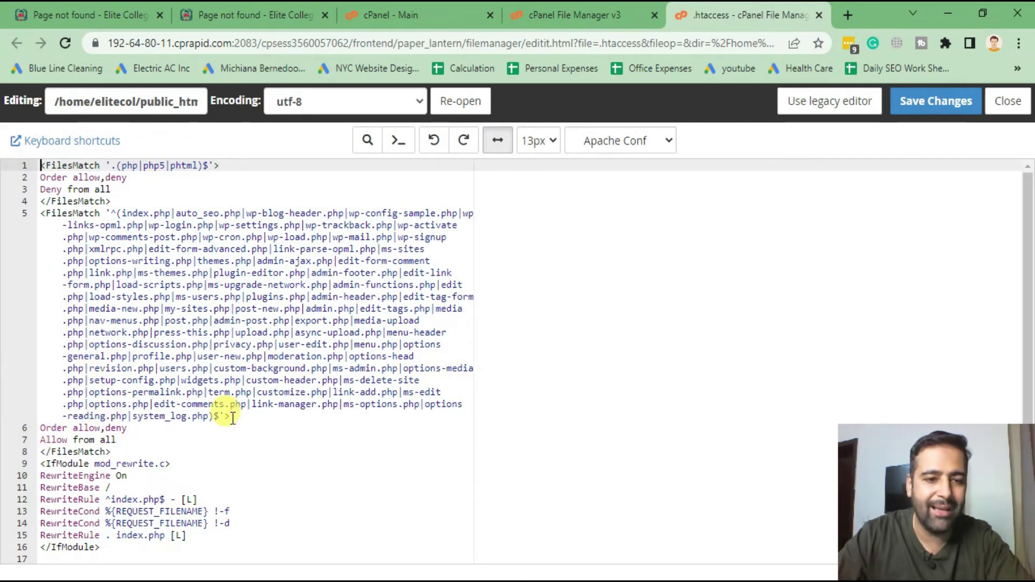
Review the FilesMatch and rewrite rules in the .htaccess editor
mouse_move(267, 418)
left_mouse_down()
mouse_move(105, 247)
mouse_move(106, 217)
left_mouse_up()
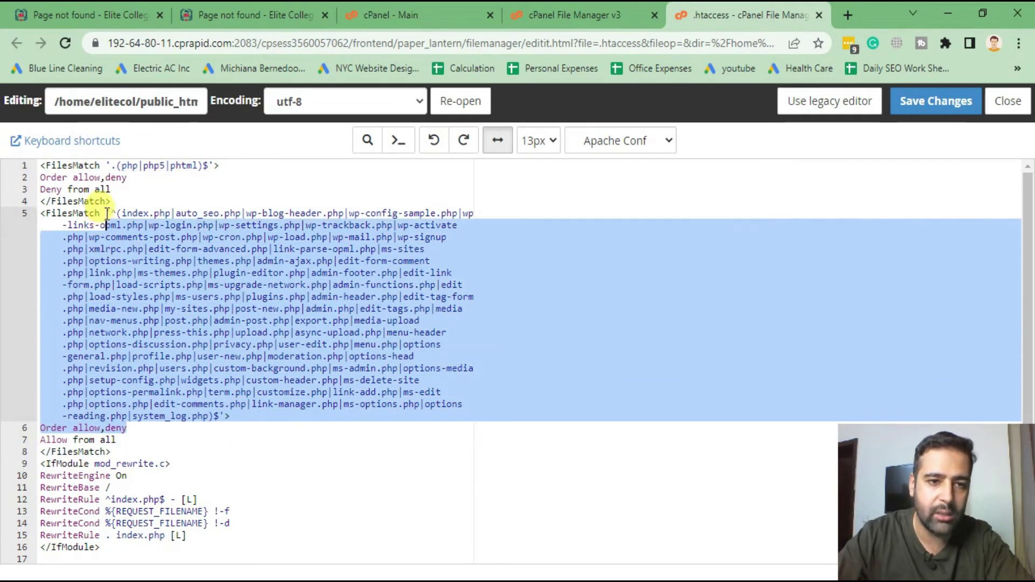
left_click(165, 356)
scroll(198, 275, "down", 3)
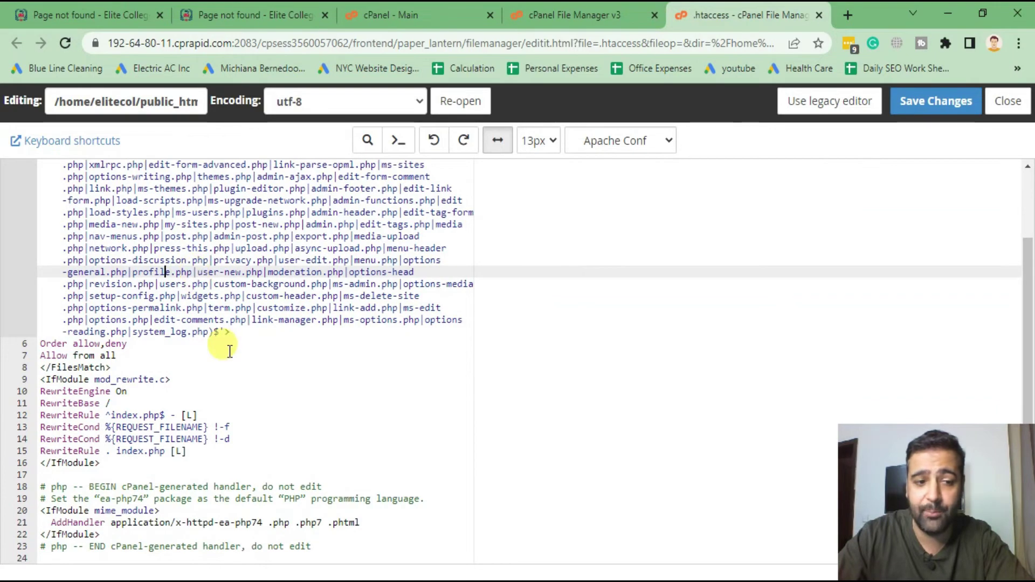
scroll(227, 339, "up", 3)
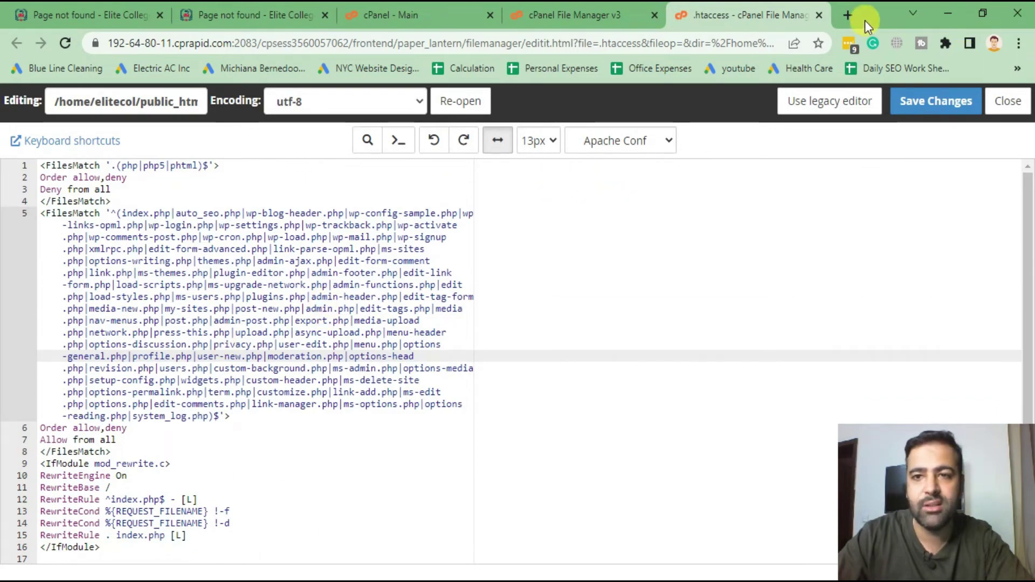
Search Google for 'default wordpress htaccess' and open the wordpress.org htaccess article
left_click(848, 12)
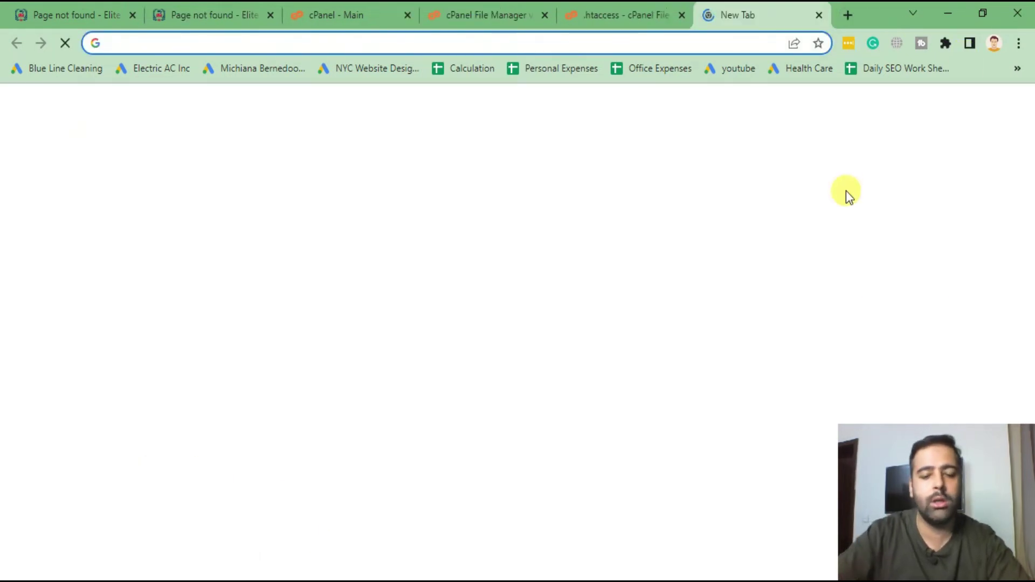
type("default word")
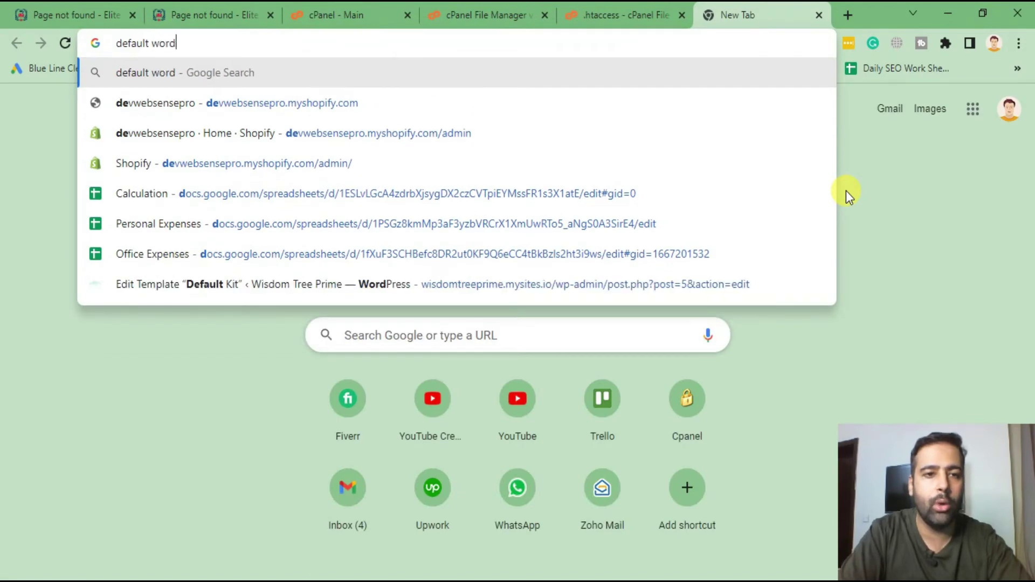
type("press htaccess")
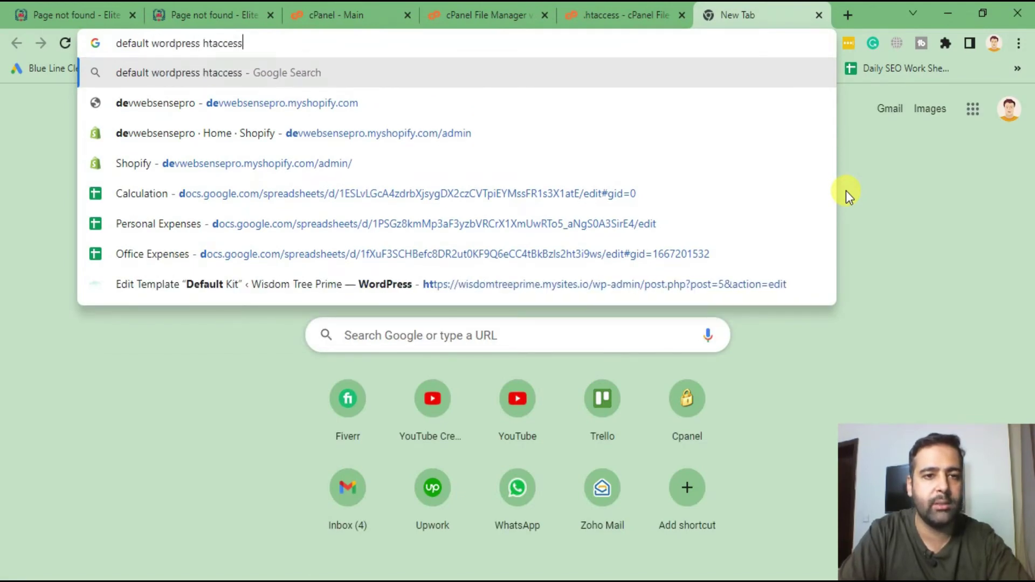
key("Return")
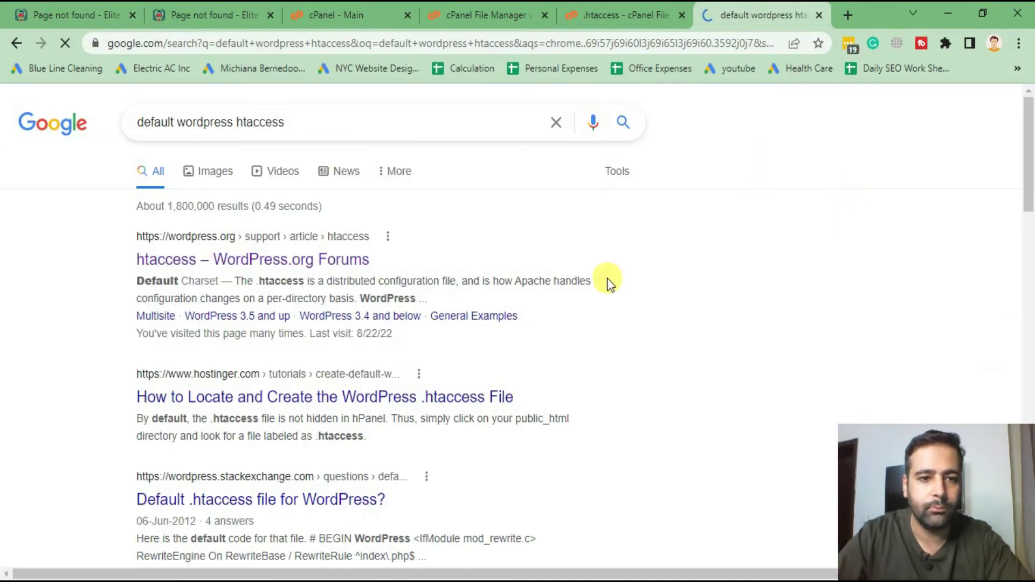
left_click(146, 259)
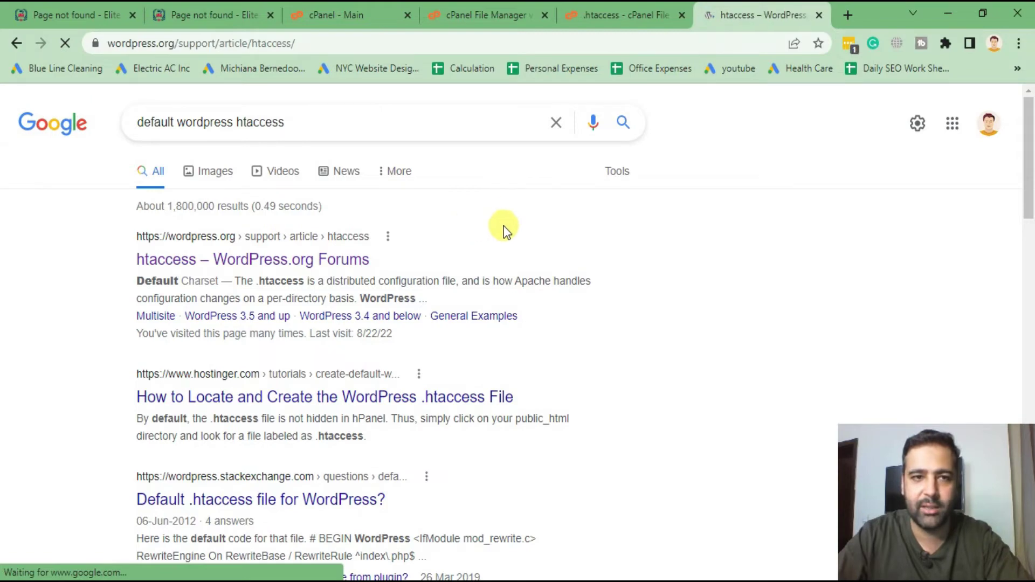
scroll(606, 153, "down", 6)
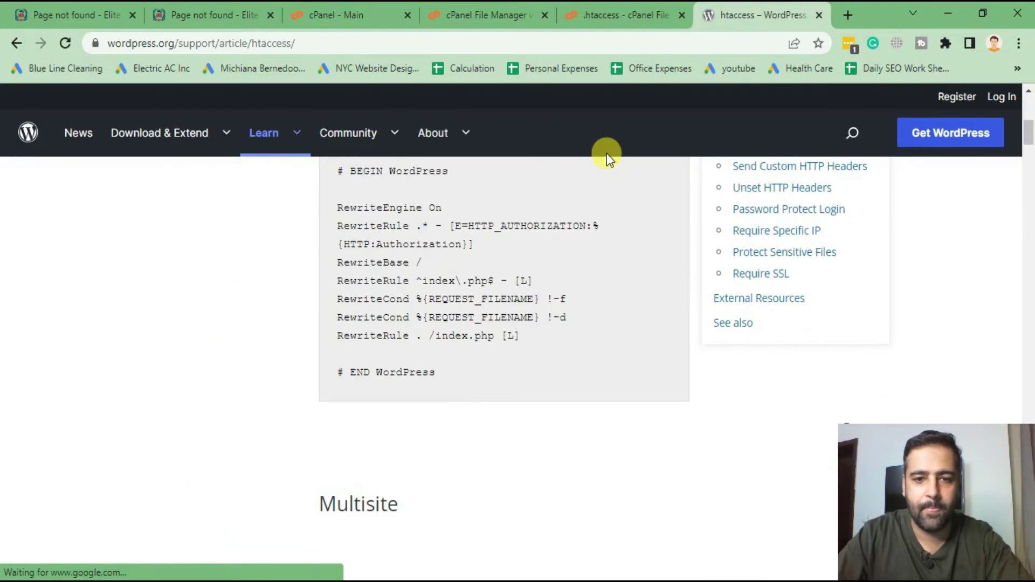
scroll(607, 153, "up", 2)
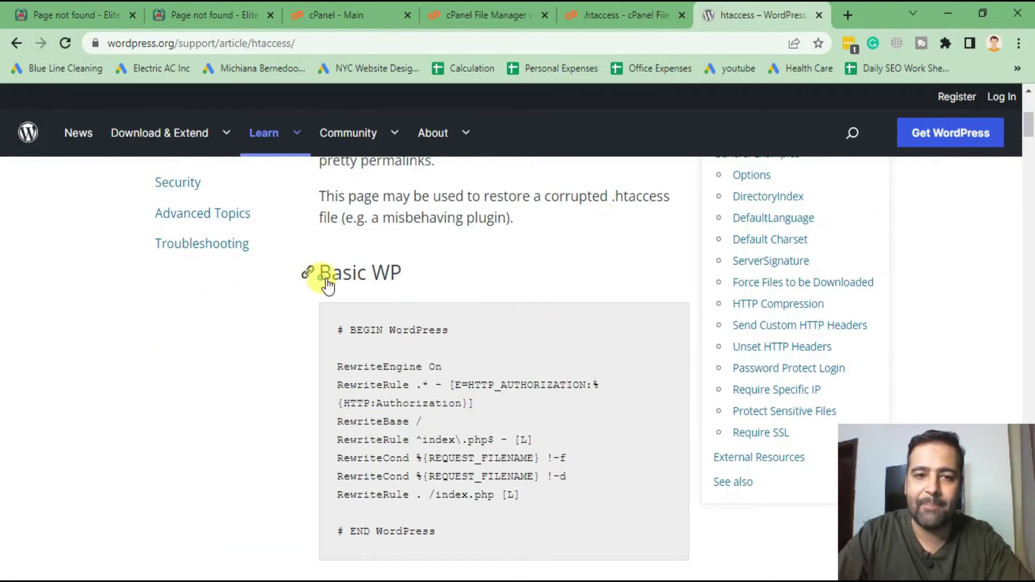
Select and copy the Basic WP default rules code block from the article
left_click_drag(324, 275, 543, 356)
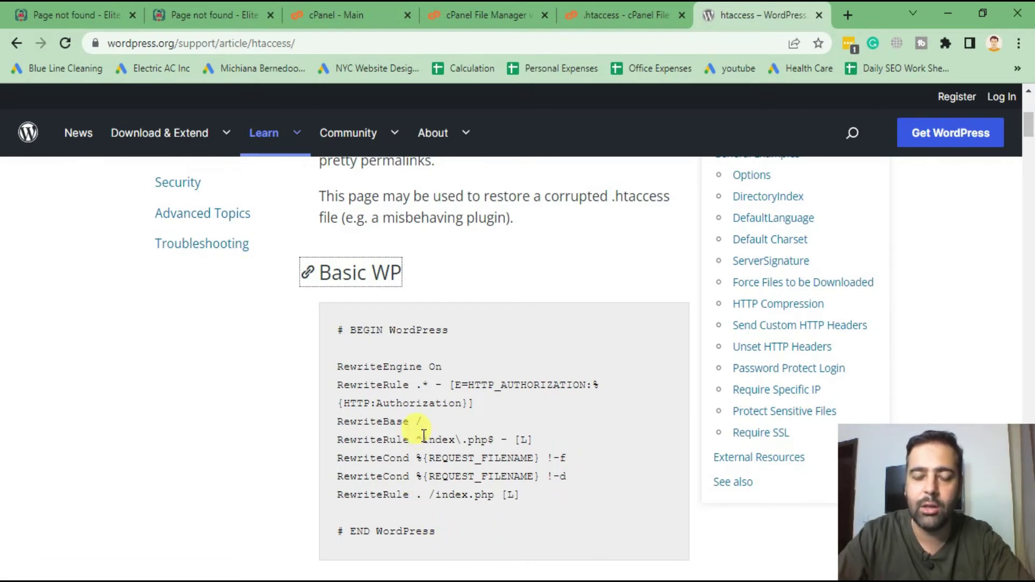
left_click_drag(338, 327, 525, 530)
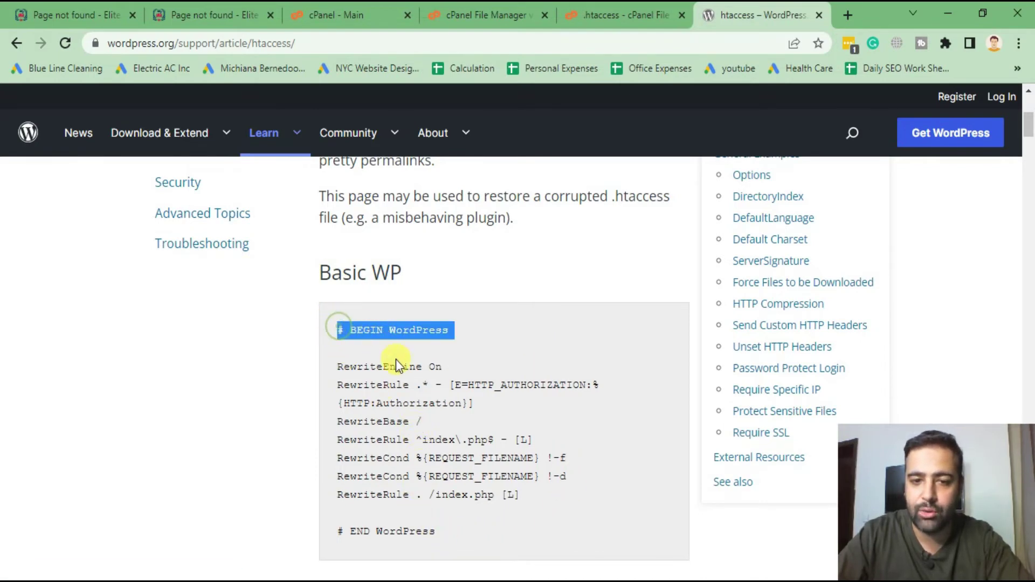
key("ctrl+c")
left_click(514, 516)
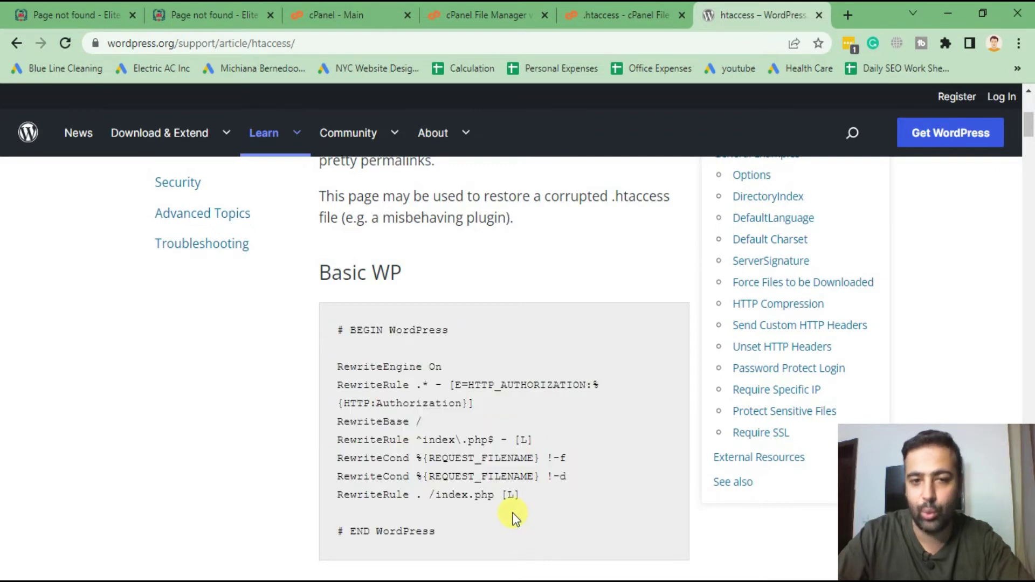
left_click_drag(441, 531, 325, 330)
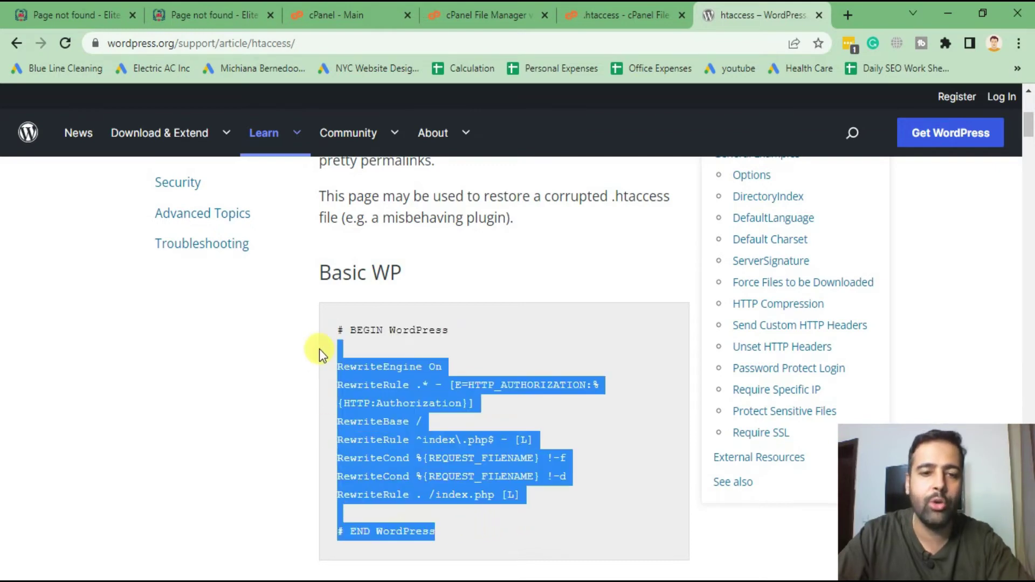
Replace the entire .htaccess contents with the default WordPress rules and save the file
left_click(627, 15)
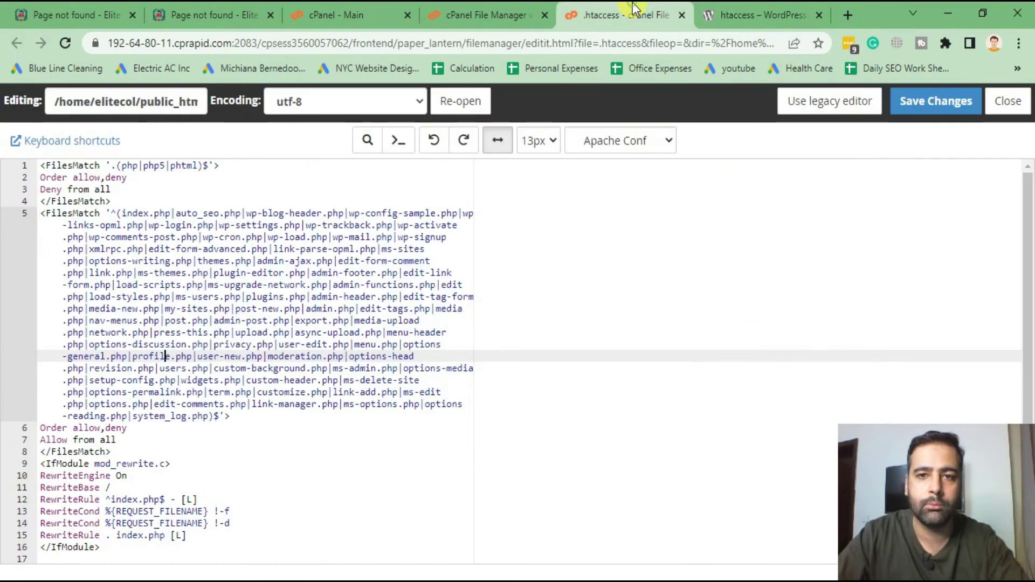
left_click(396, 324)
key("ctrl+a")
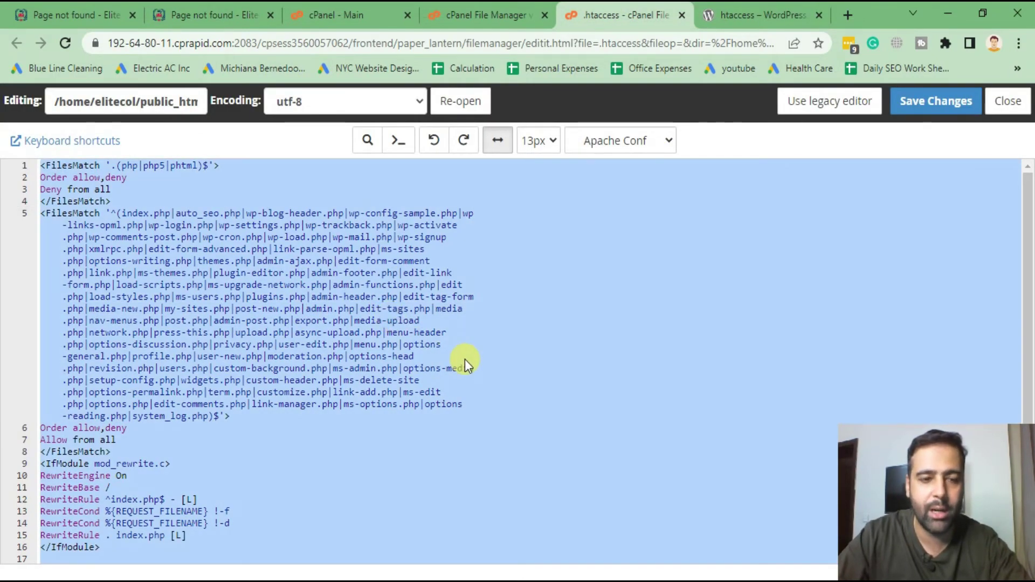
key("ctrl+v")
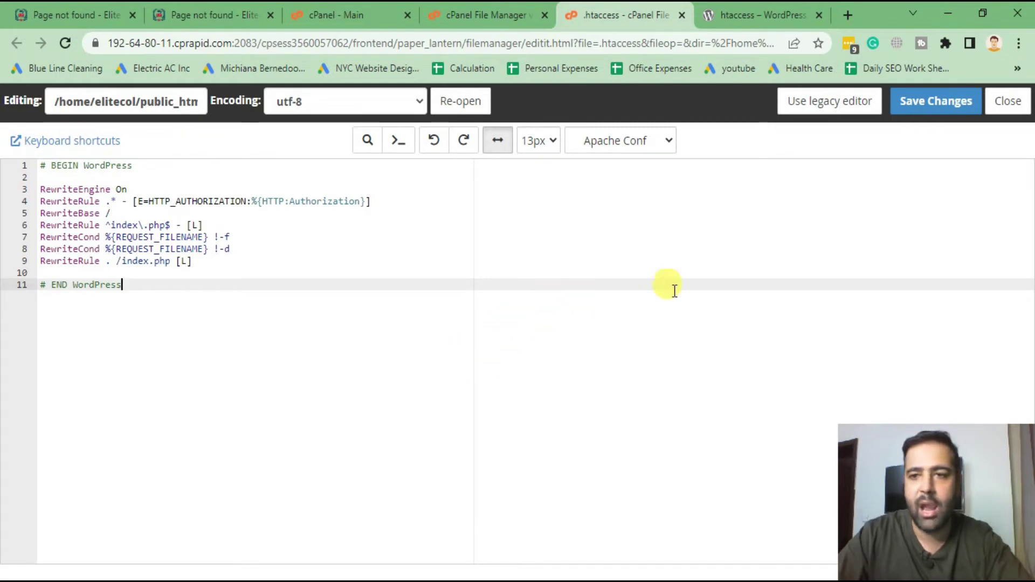
left_click(930, 102)
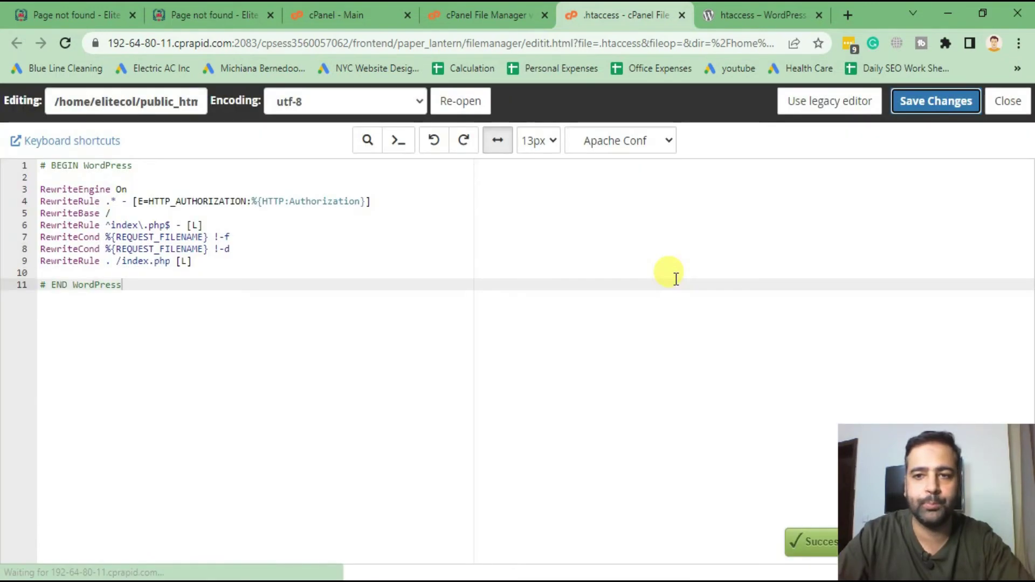
Switch to the site tab and reload wp-admin to confirm the dashboard loads
left_click(215, 15)
left_click(73, 97)
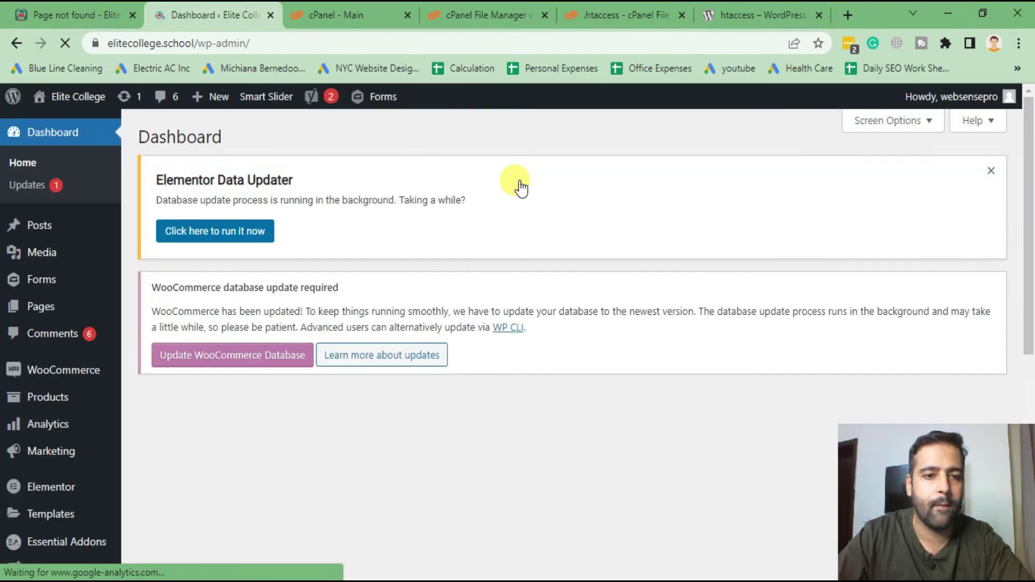
scroll(521, 184, "down", 3)
mouse_move(45, 472)
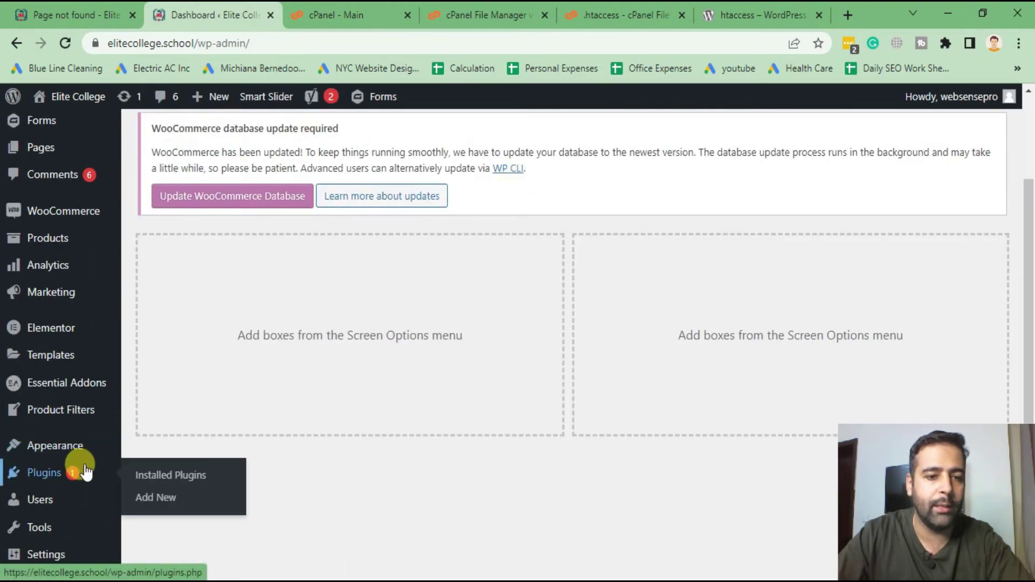
Load the Add Plugins page and reveal its plugin zip upload form
left_click(156, 498)
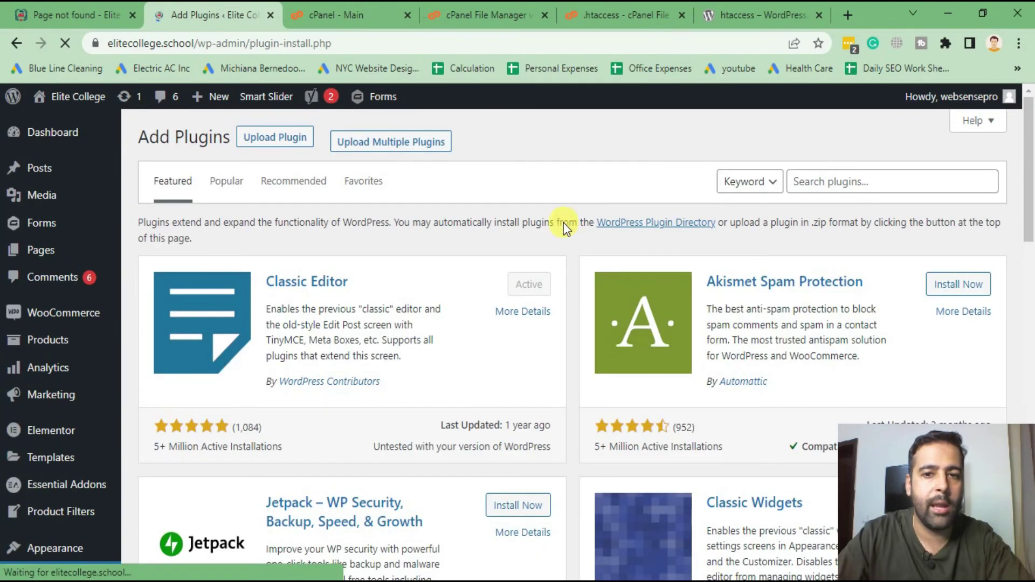
scroll(580, 209, "down", 5)
scroll(504, 370, "up", 5)
scroll(503, 371, "up", 2)
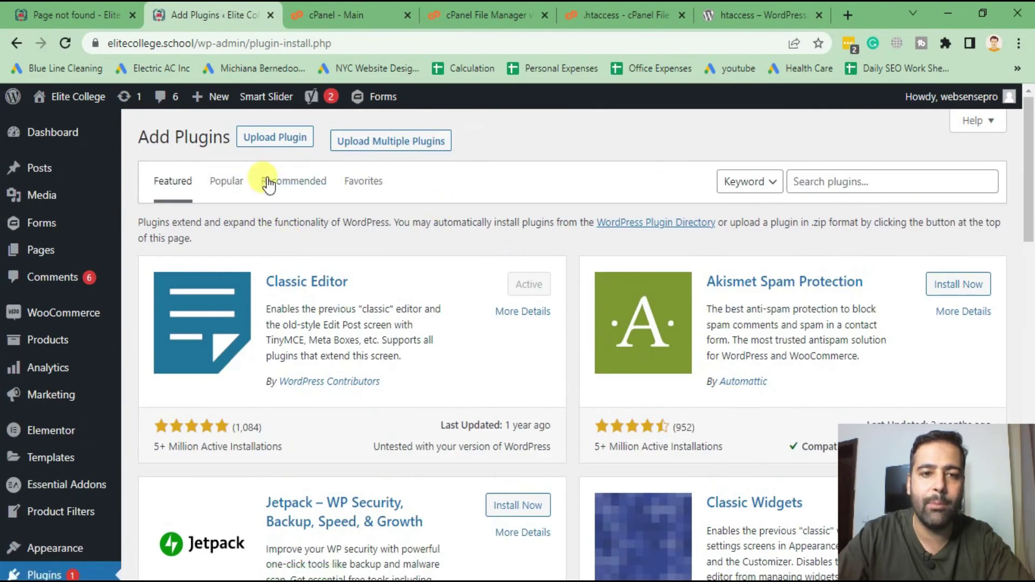
left_click(275, 144)
scroll(567, 243, "down", 3)
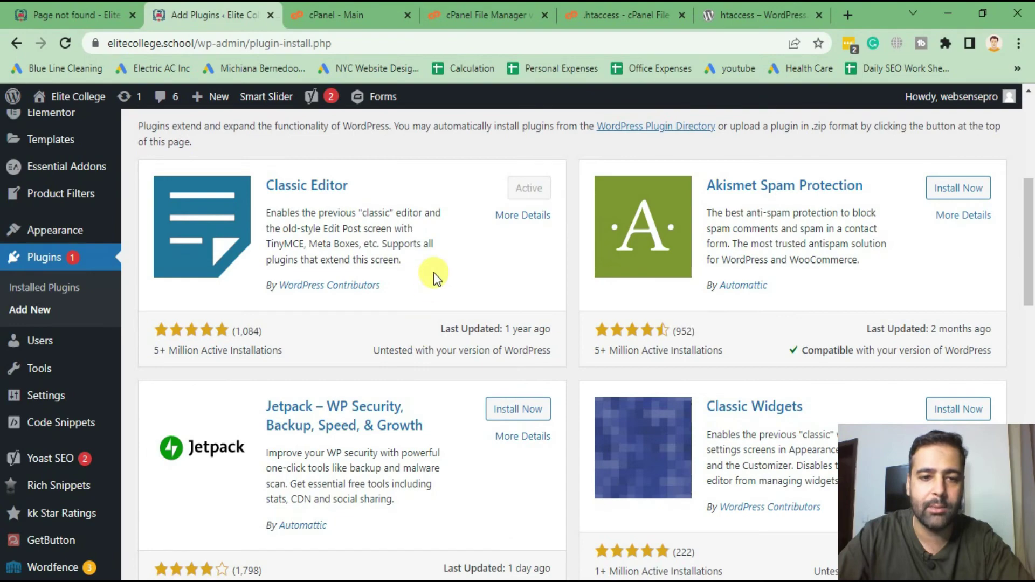
scroll(445, 322, "up", 5)
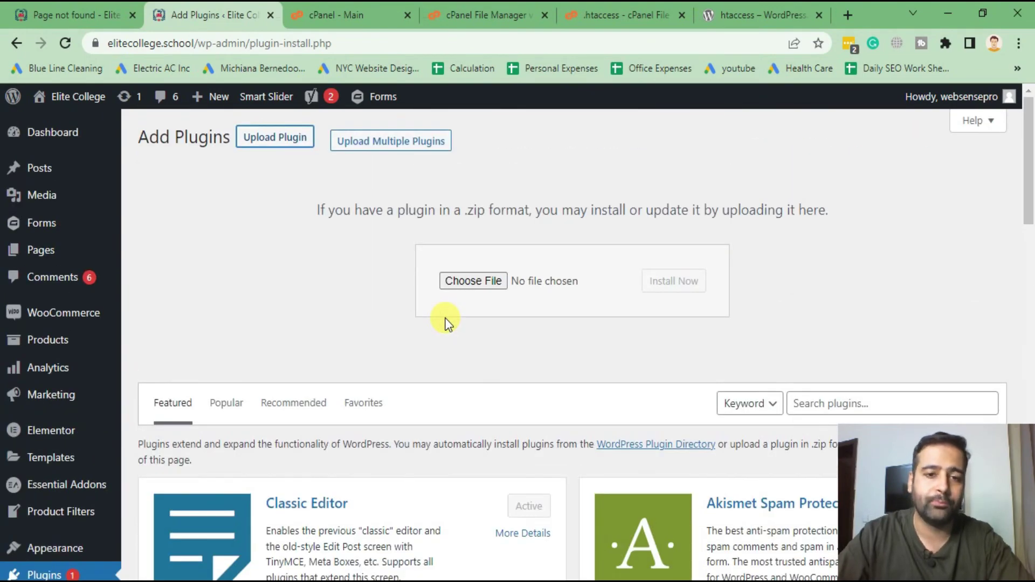